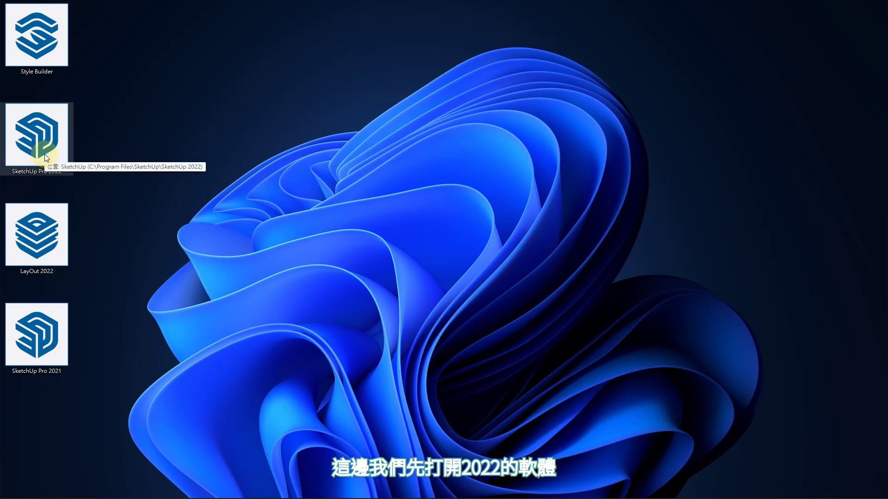
# - Launch SketchUp Pro 2022 and begin signing in from its welcome window
pyautogui.doubleClick(44, 154)
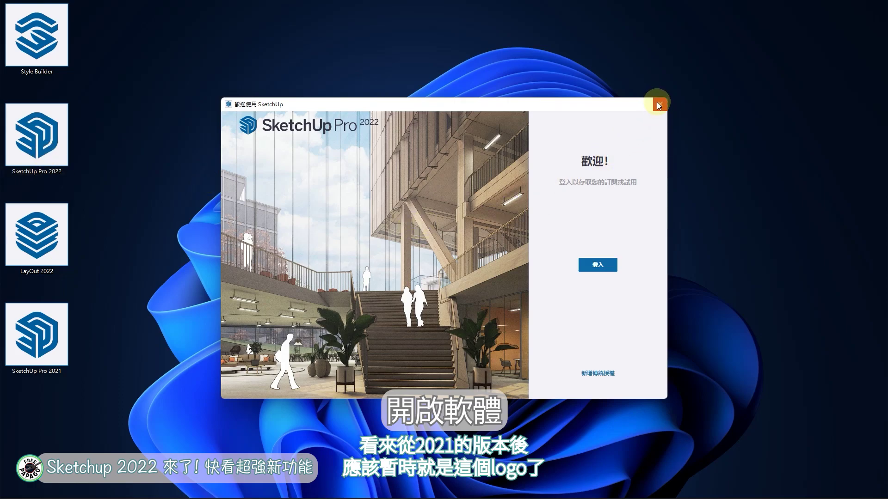
pyautogui.click(596, 266)
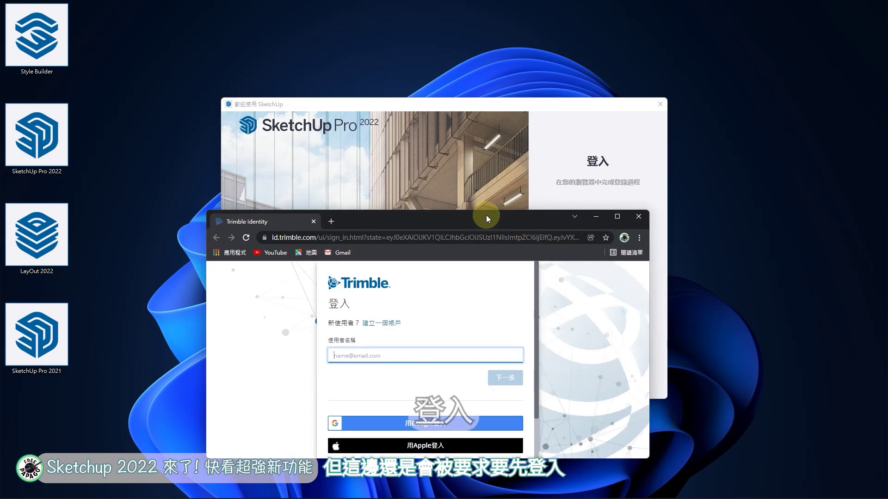
# - Maximize the Trimble sign-in browser window, then switch back to SketchUp
pyautogui.moveTo(488, 218)
pyautogui.mouseDown()
pyautogui.moveTo(506, 68)
pyautogui.moveTo(489, 1)
pyautogui.mouseUp()
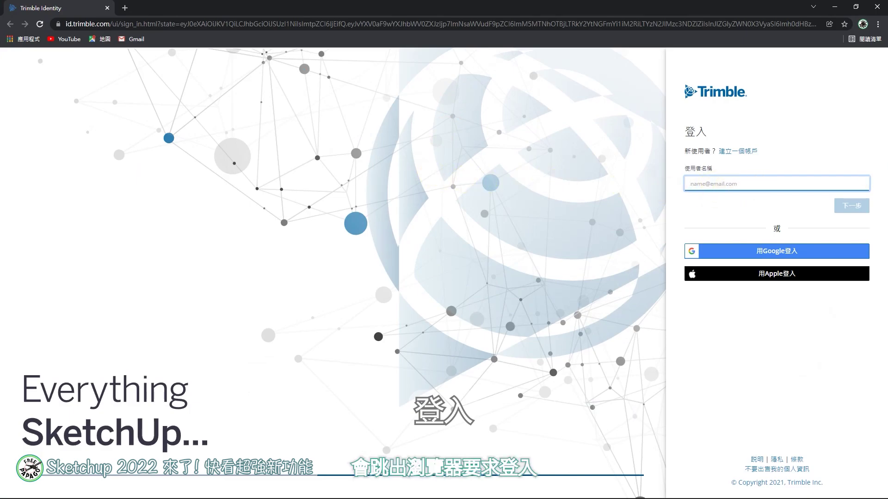
pyautogui.hotkey('alt', 'Tab')
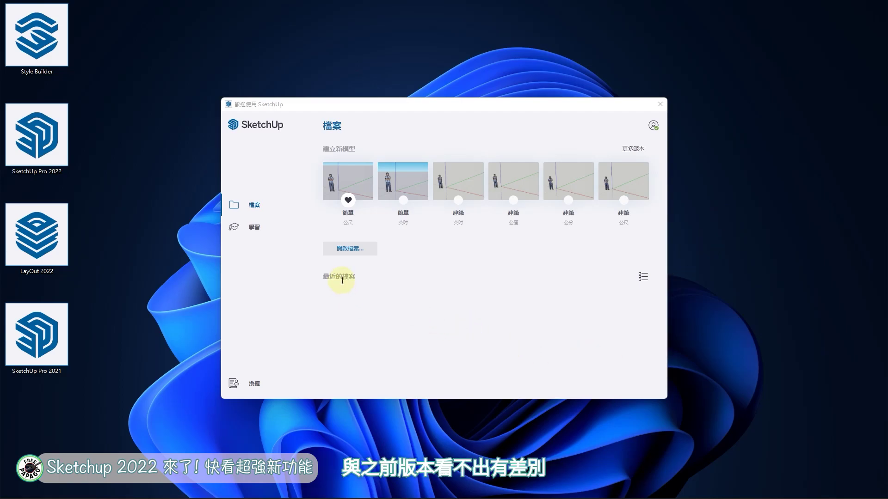
# - Favourite the 建築 (Architectural, centimetres) template and open a new untitled model from it
pyautogui.click(569, 201)
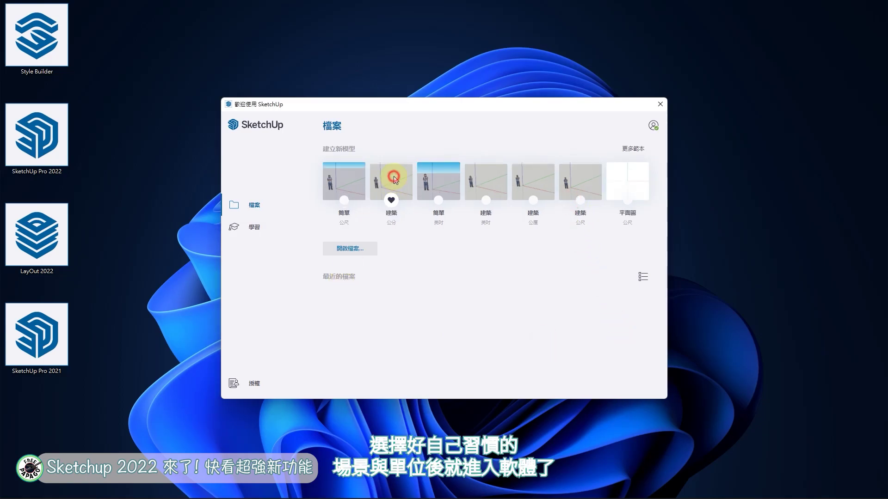
pyautogui.click(394, 179)
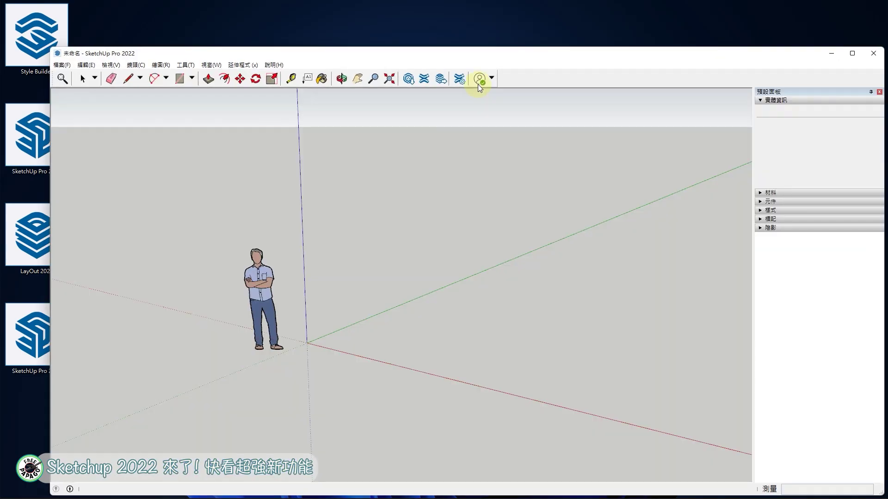
# - Maximize the SketchUp 2022 window and orbit and zoom the view around the figure
pyautogui.doubleClick(642, 54)
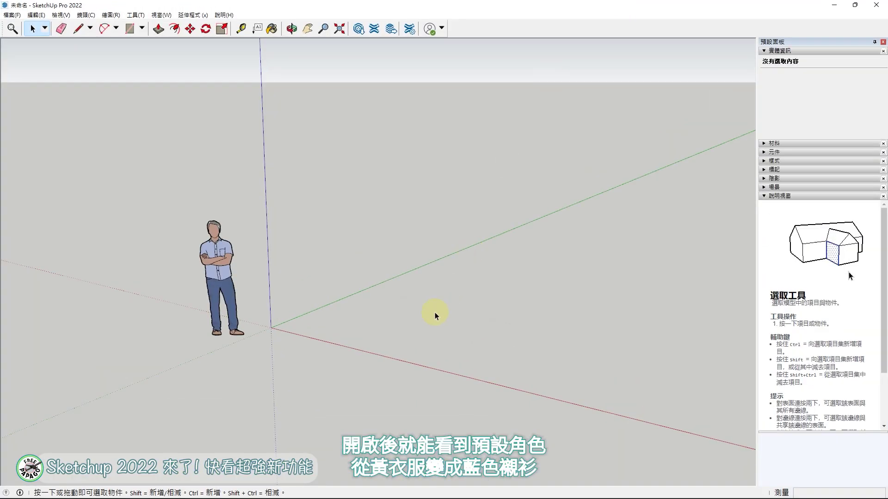
pyautogui.press('o')
pyautogui.moveTo(301, 283); pyautogui.dragTo(292, 315)
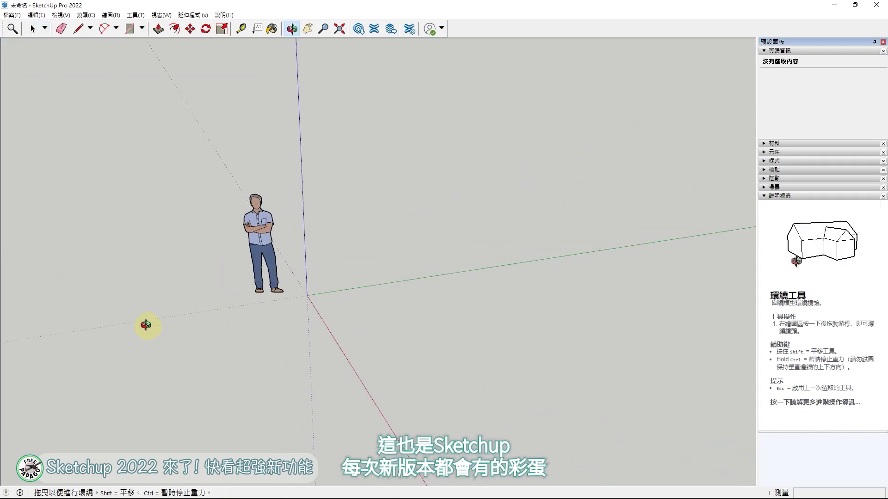
pyautogui.press('space')
pyautogui.scroll(5, 220, 277)
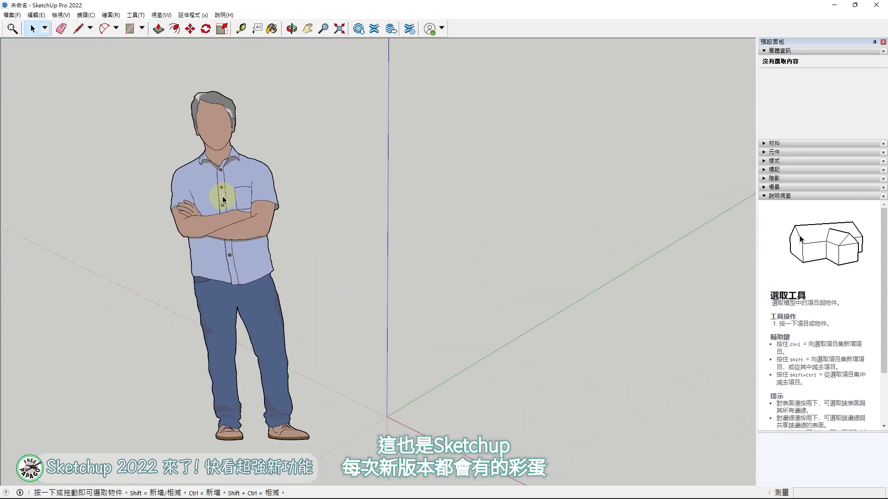
pyautogui.scroll(2, 215, 148)
pyautogui.scroll(5, 212, 101)
pyautogui.scroll(-5, 212, 101)
pyautogui.scroll(-3, 277, 175)
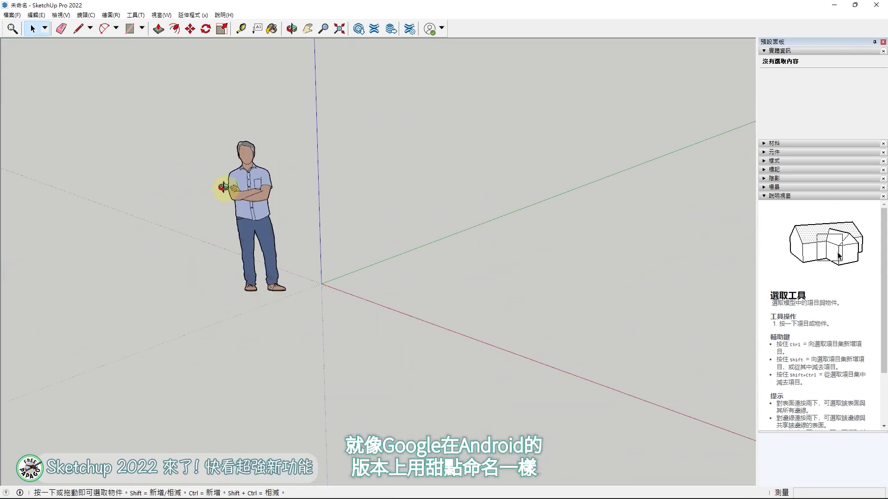
pyautogui.press('o')
pyautogui.moveTo(569, 155)
pyautogui.mouseDown()
pyautogui.moveTo(191, 219)
pyautogui.moveTo(317, 198)
pyautogui.mouseUp()
pyautogui.press('space')
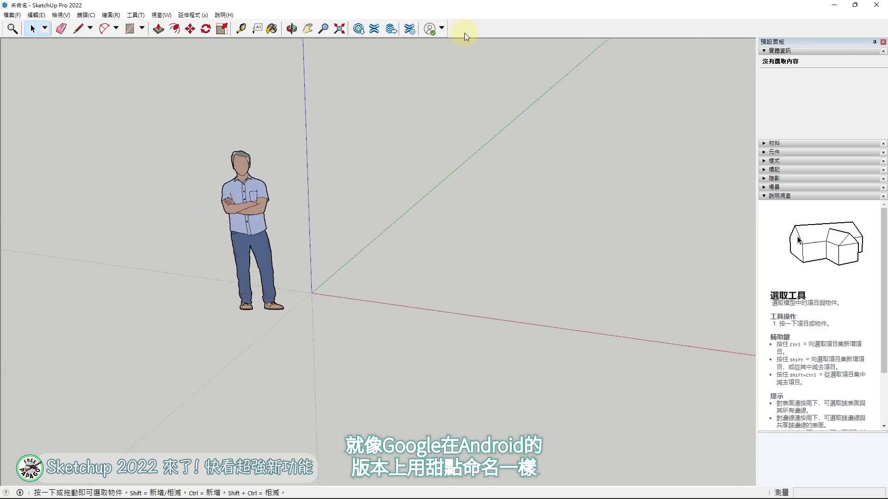
# - Enable the Large Tool Set toolbar from the toolbar context menu
pyautogui.rightClick(464, 29)
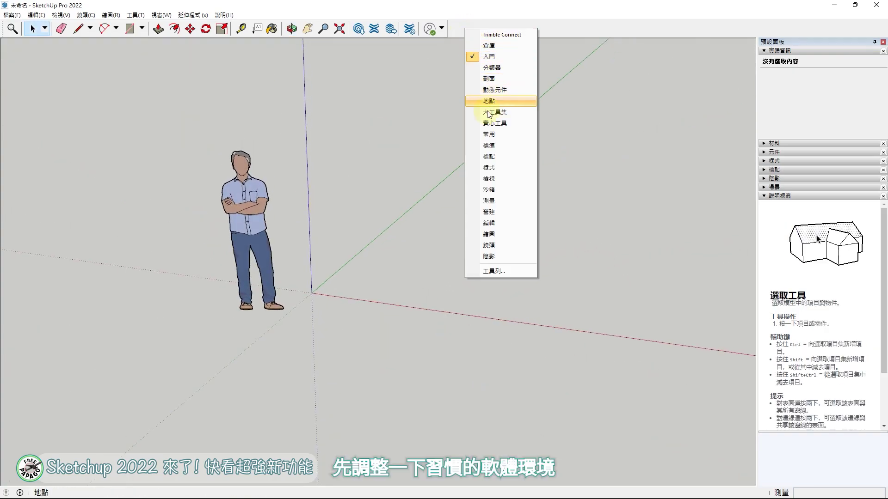
pyautogui.click(487, 112)
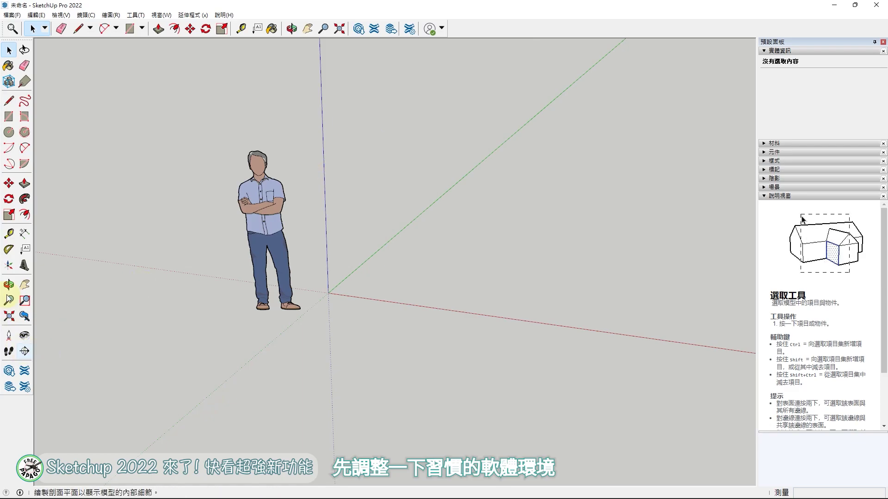
pyautogui.rightClick(465, 28)
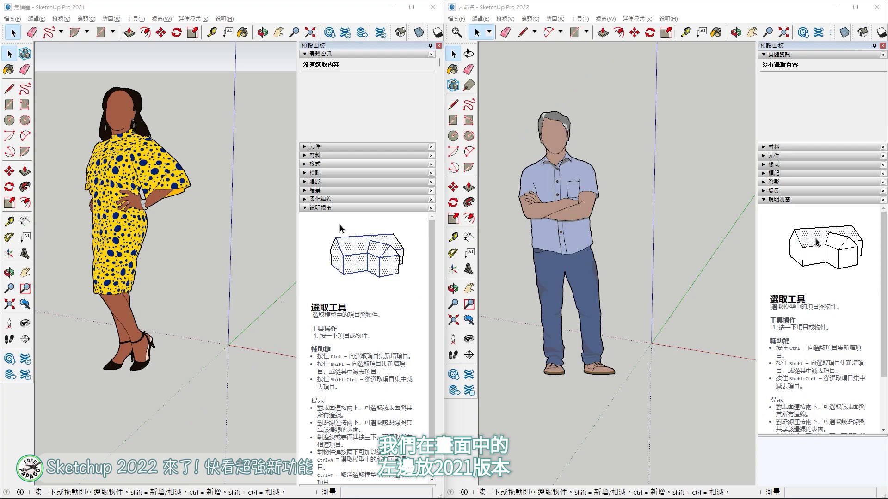
# - Activate the SketchUp 2022 window beside SketchUp 2021
pyautogui.click(664, 258)
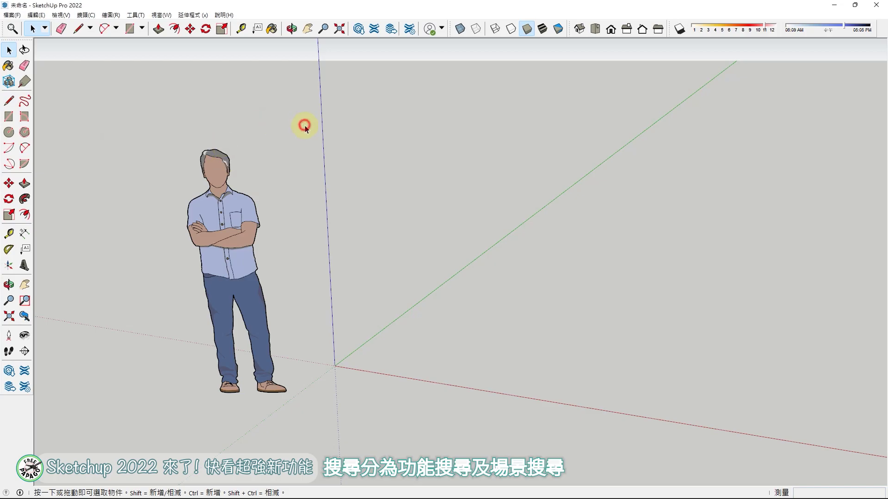
# - Search tools and commands for 圖一, then 'shadow', then 'sha'
pyautogui.scroll(1, 304, 126)
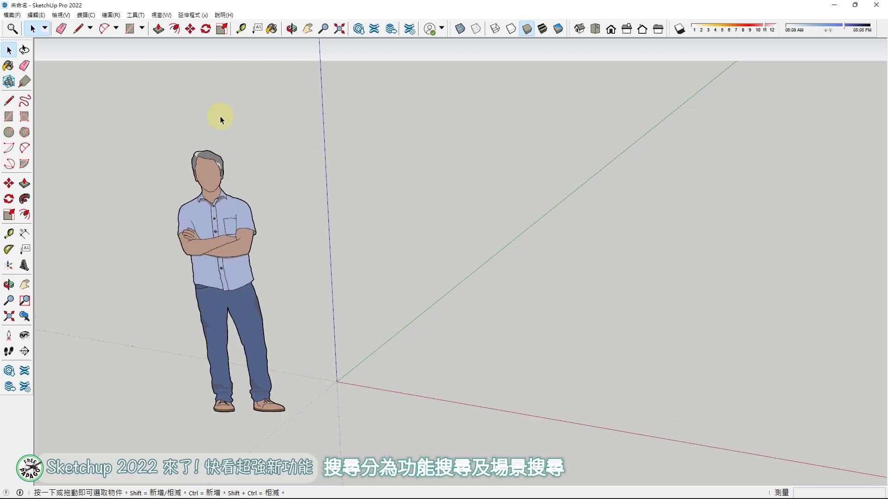
pyautogui.click(9, 31)
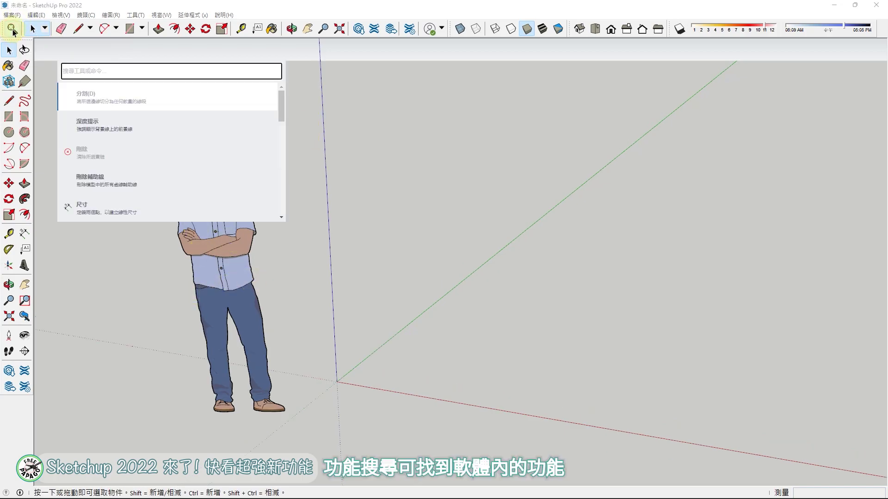
pyautogui.write('圖一')
pyautogui.press('Return')
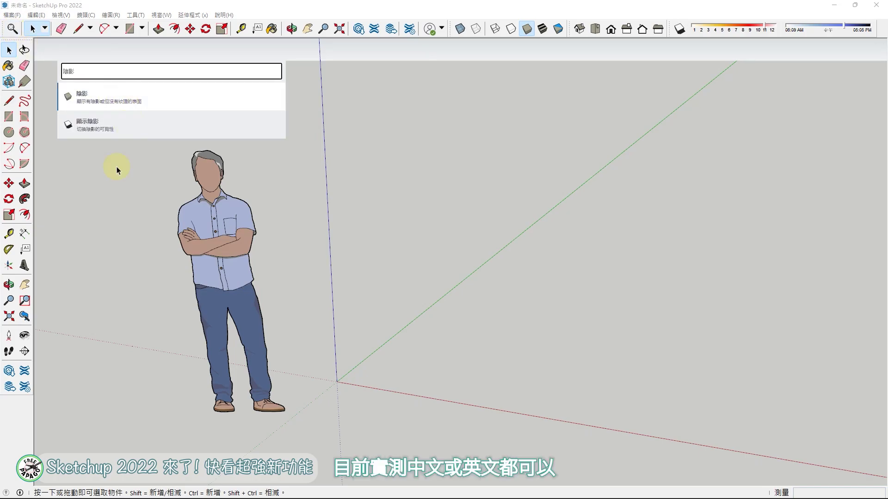
pyautogui.doubleClick(88, 71)
pyautogui.write('sha')
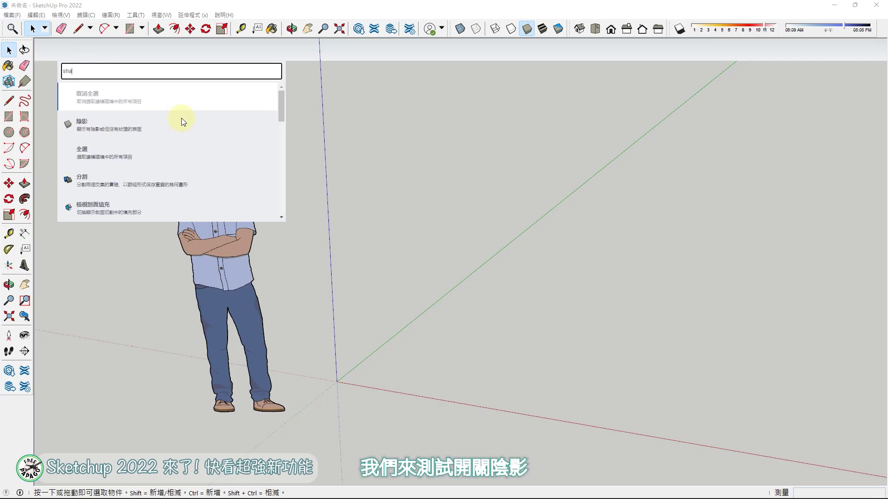
pyautogui.write('dow')
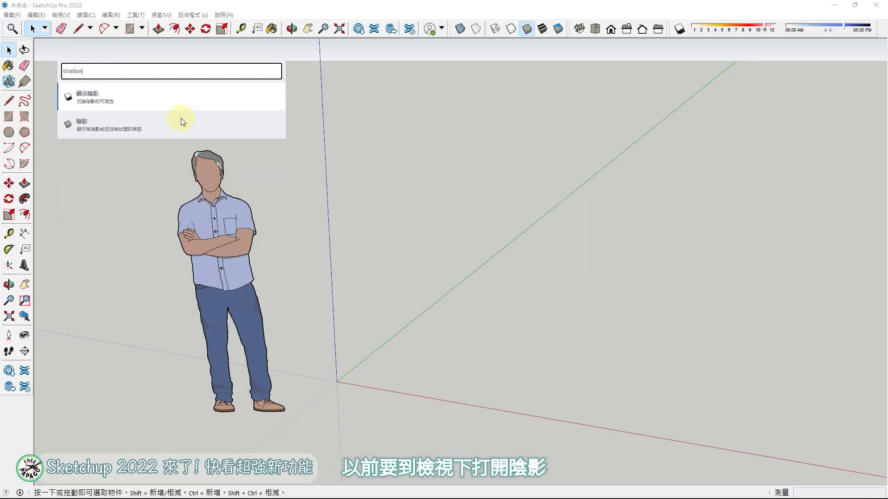
pyautogui.doubleClick(111, 71)
pyautogui.write('sha')
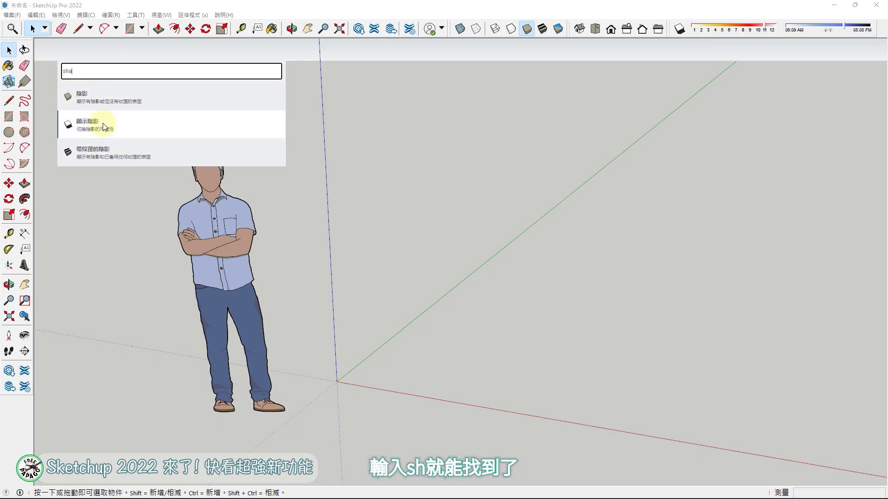
# - Turn shadows on, then off again, from the Search results
pyautogui.click(103, 123)
pyautogui.press('s')
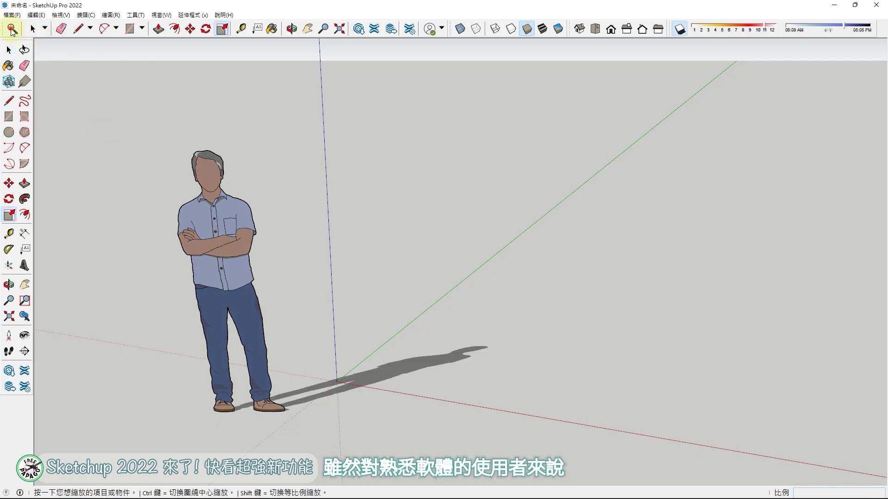
pyautogui.click(12, 30)
pyautogui.click(94, 118)
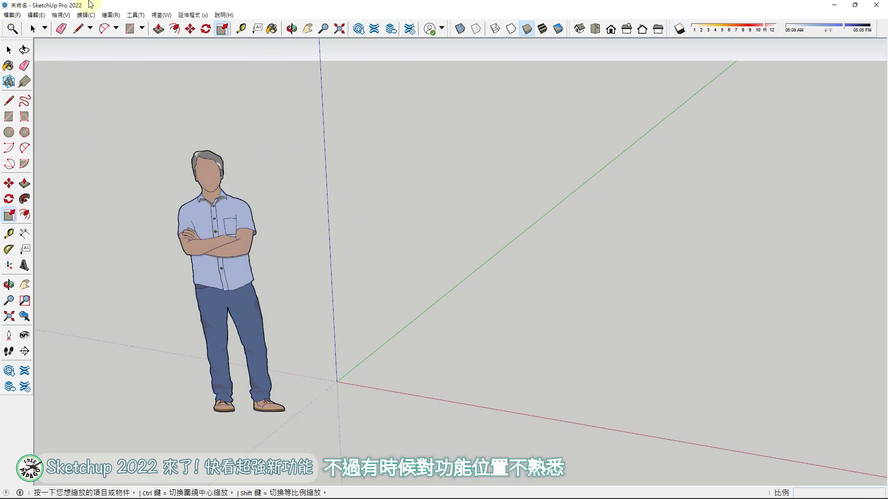
pyautogui.click(11, 29)
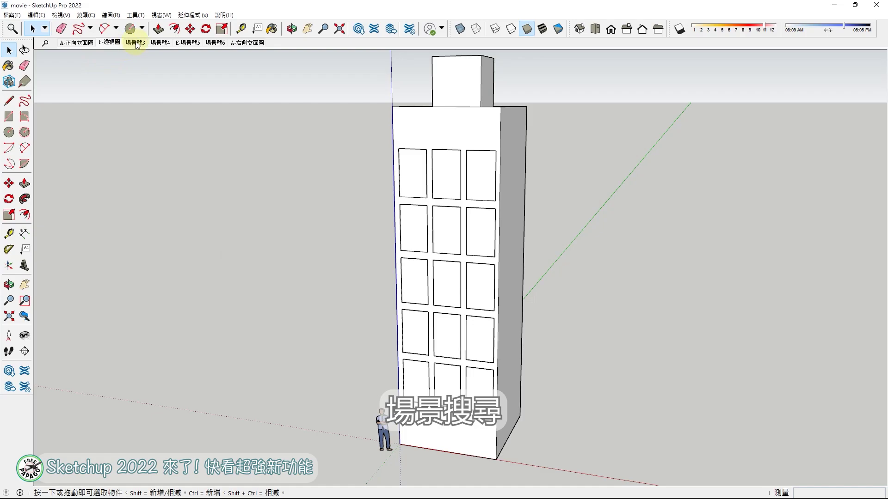
# - Go to the A-正向立面圖 scene, then filter scenes by 'A' and pick A-右側立面圖
pyautogui.click(80, 46)
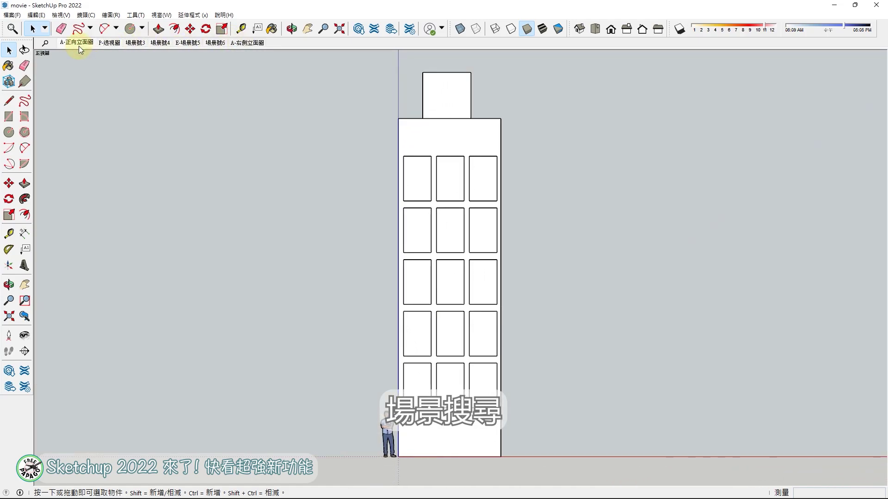
pyautogui.click(48, 43)
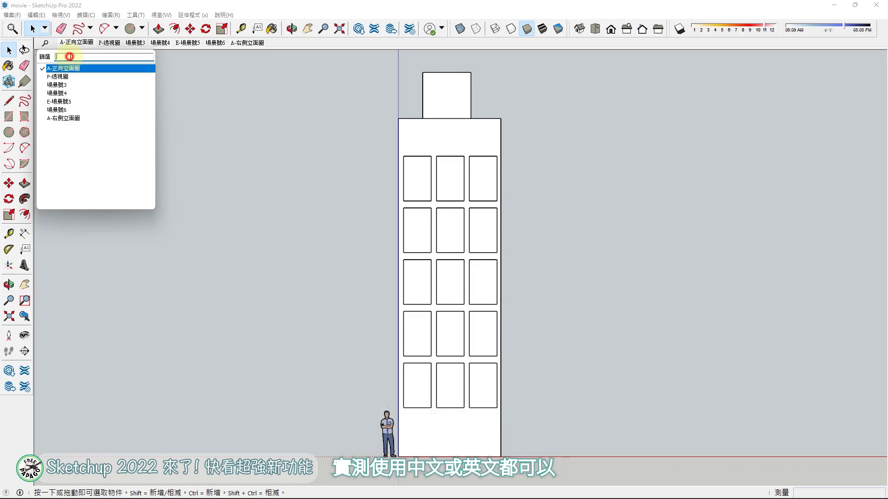
pyautogui.write('A')
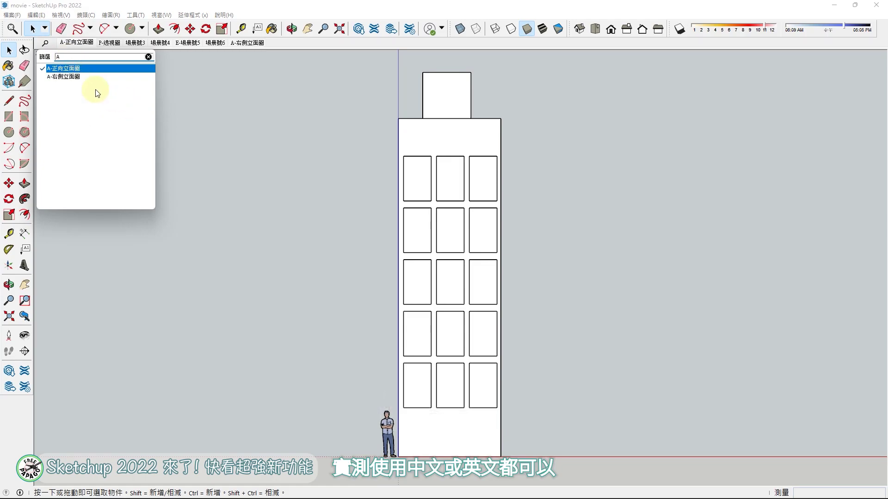
pyautogui.click(48, 78)
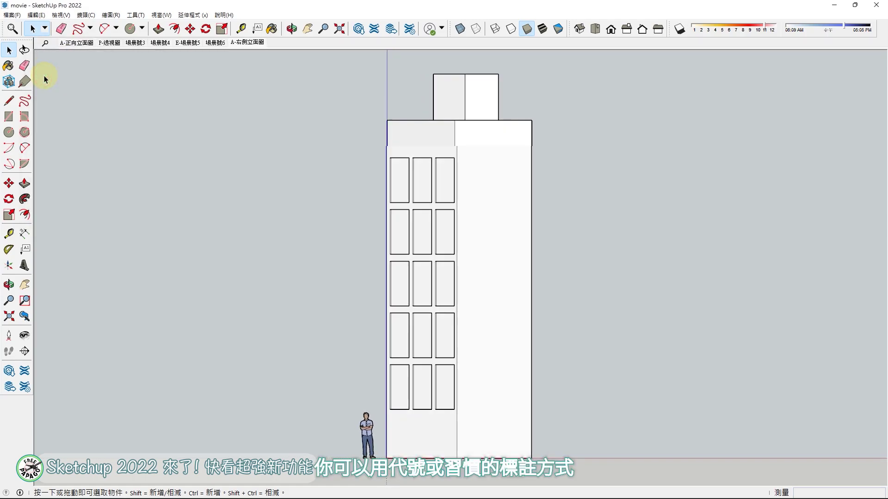
# - Filter the scene list by 'E' and jump to the matching E-場景號5 scene
pyautogui.click(45, 43)
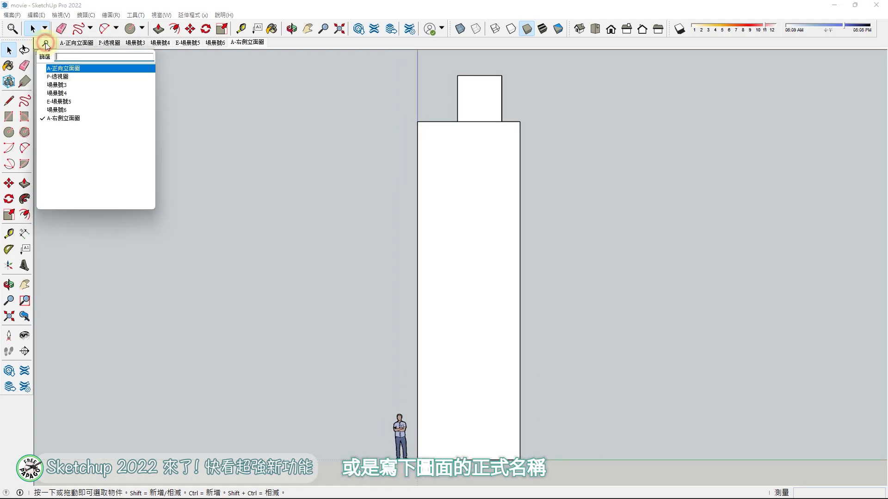
pyautogui.write('E')
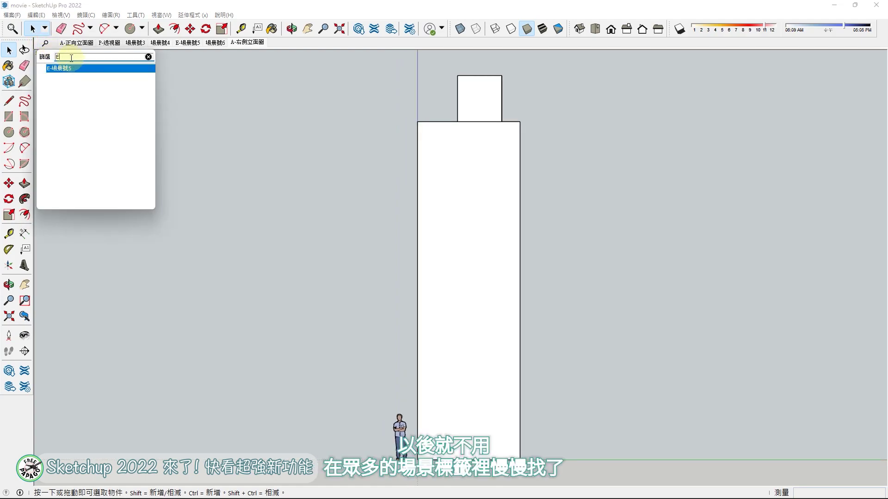
pyautogui.click(57, 68)
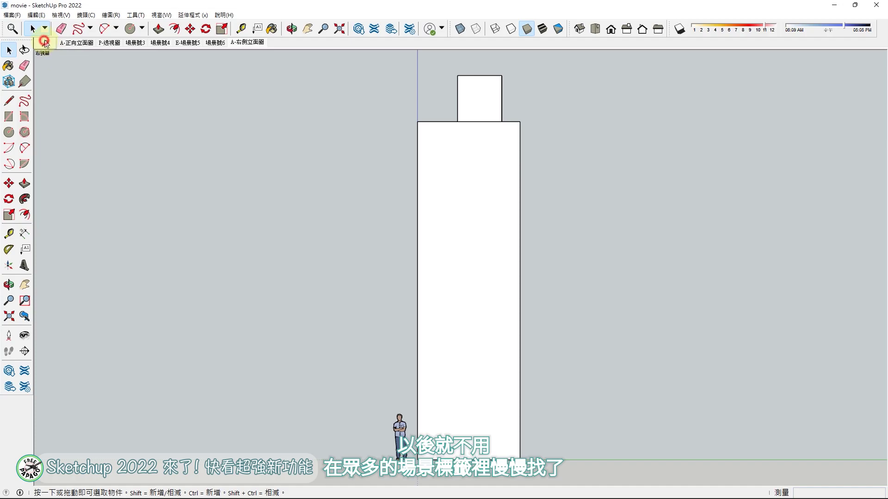
pyautogui.click(45, 42)
pyautogui.click(52, 69)
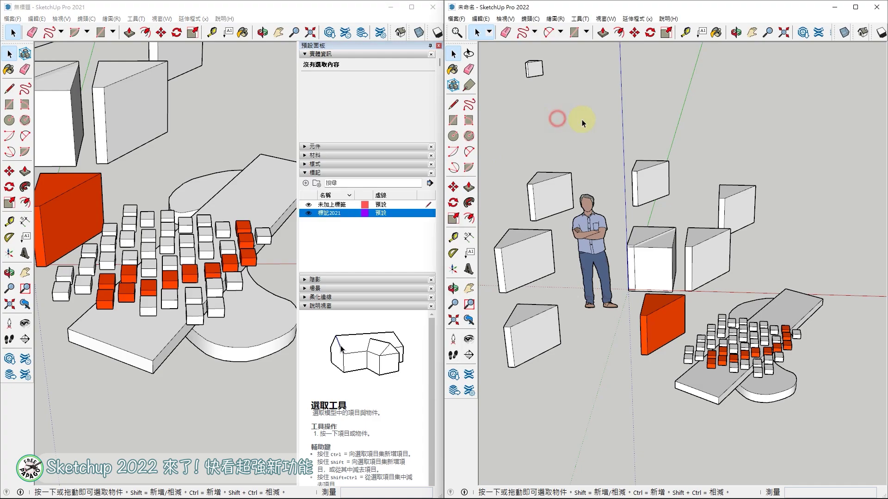
# - With the Tag tool, add a new tag and name it 標記2022
pyautogui.click(469, 86)
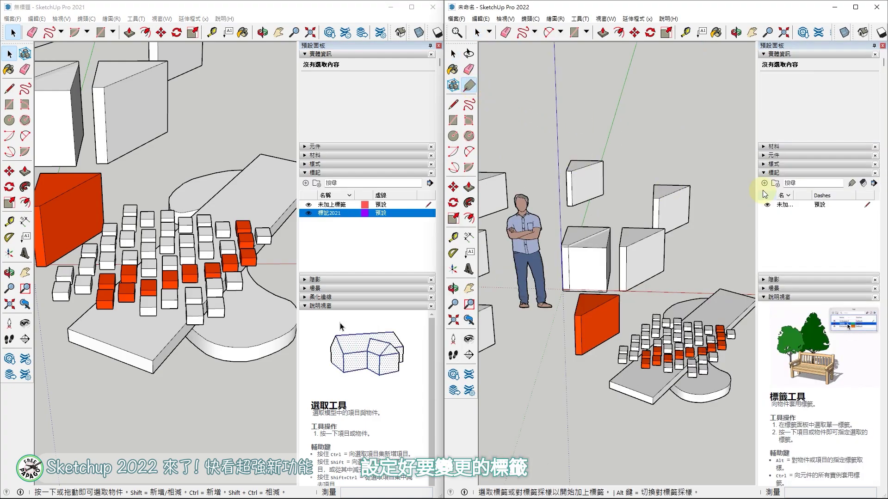
pyautogui.click(764, 183)
pyautogui.click(784, 214)
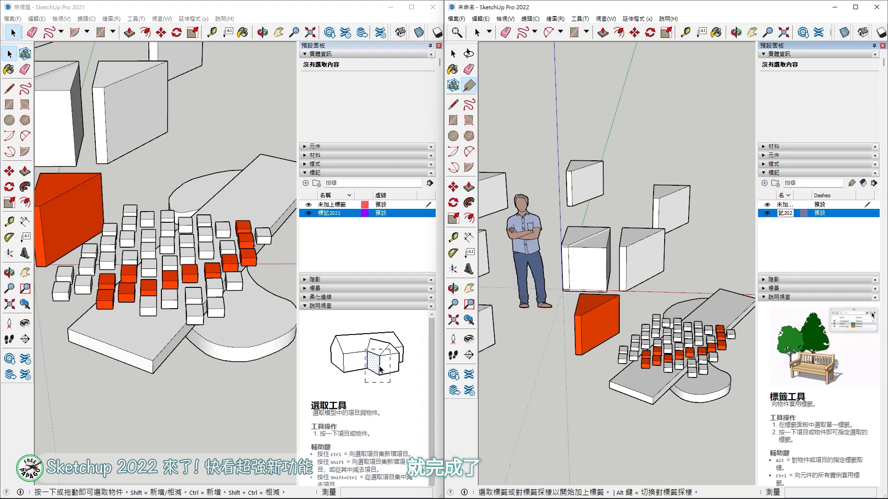
pyautogui.click(786, 216)
pyautogui.doubleClick(784, 214)
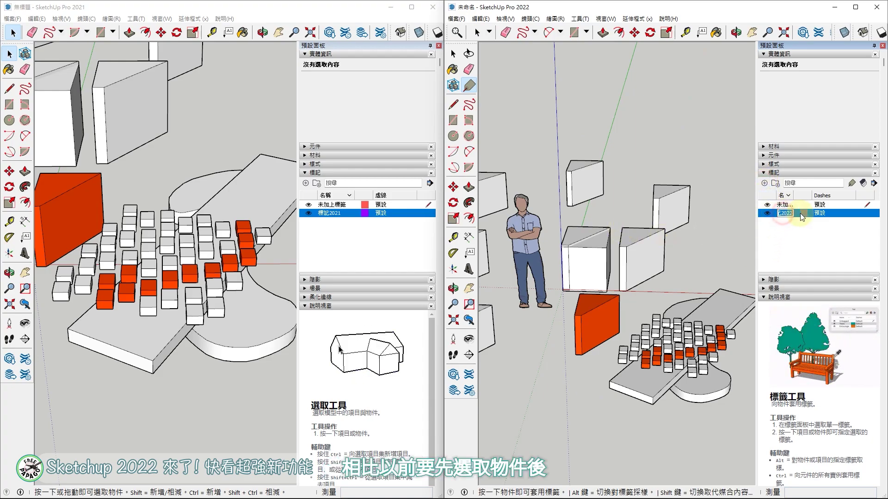
pyautogui.write('2022')
pyautogui.click(804, 213)
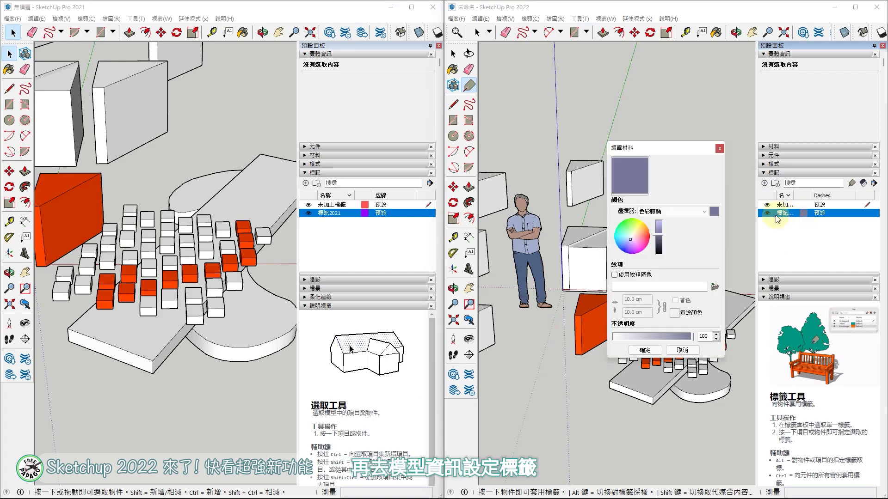
pyautogui.click(721, 148)
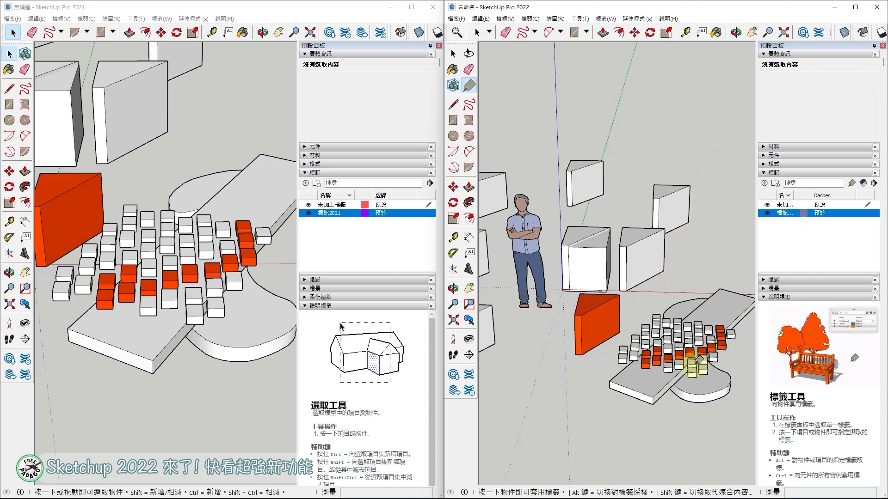
# - Assign the 標記2022 tag to the orange box
pyautogui.scroll(3, 717, 345)
pyautogui.scroll(2, 717, 345)
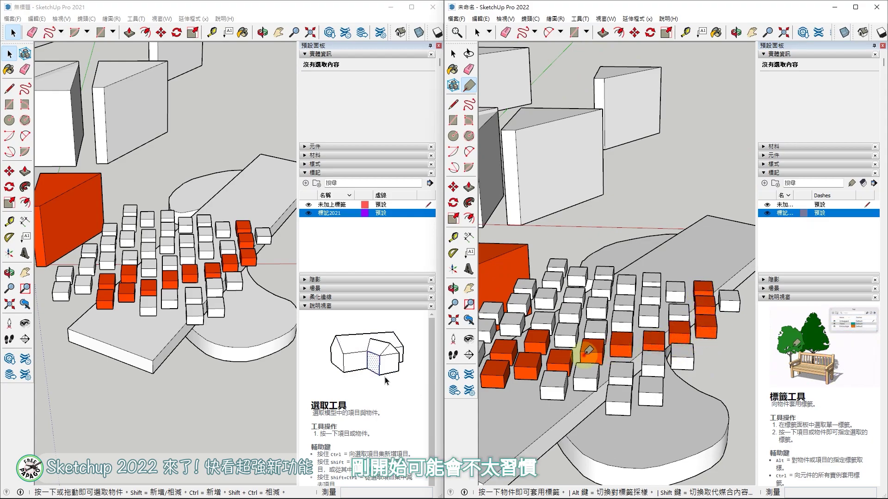
pyautogui.click(528, 365)
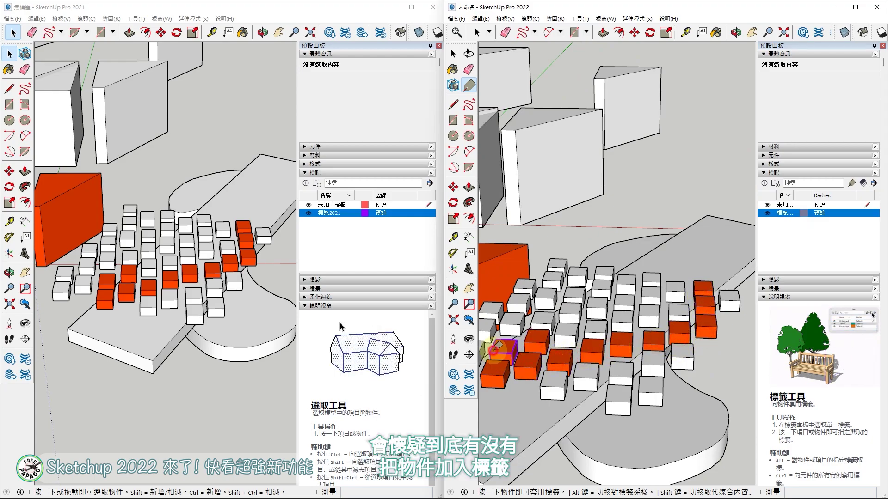
pyautogui.scroll(-2, 597, 257)
pyautogui.scroll(-2, 509, 251)
pyautogui.scroll(1, 508, 252)
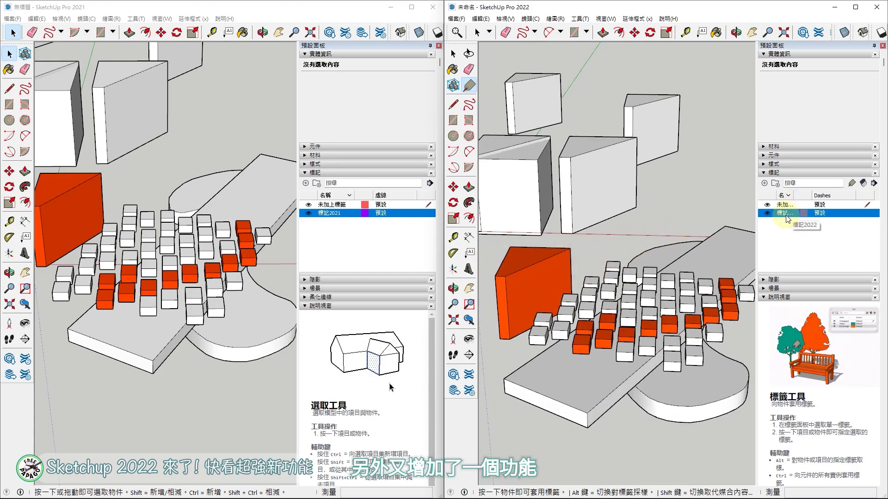
# - Toggle 標記2022 visibility and Color by Tag on and off, then open its colour settings
pyautogui.click(767, 213)
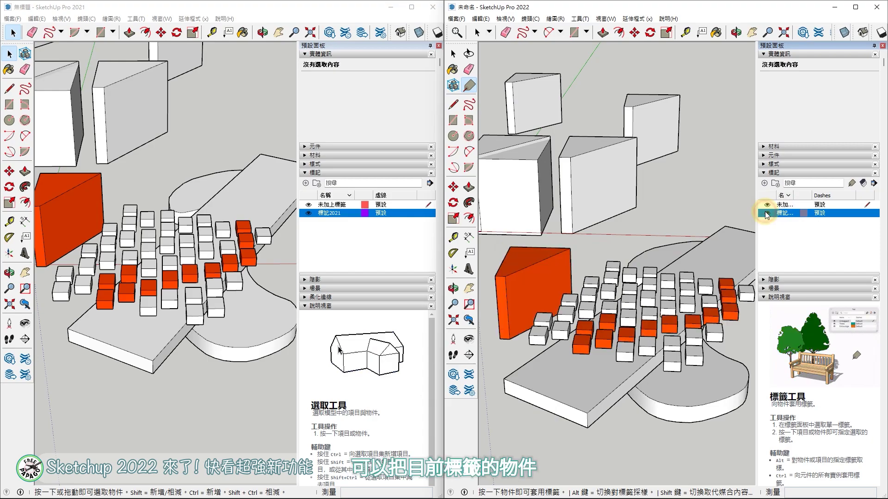
pyautogui.click(766, 213)
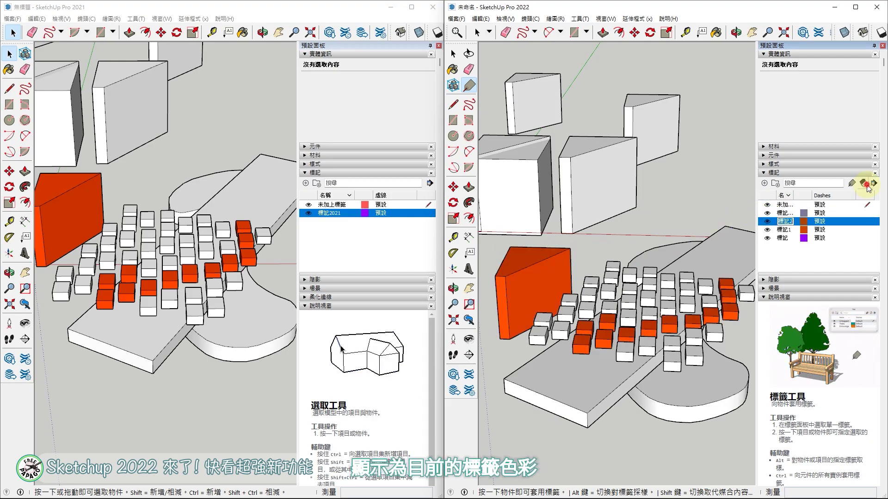
pyautogui.click(865, 184)
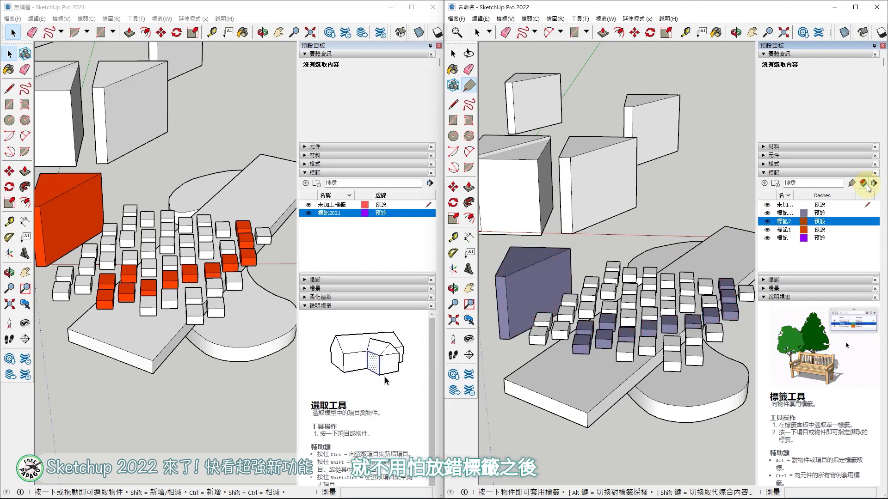
pyautogui.click(866, 184)
pyautogui.click(864, 186)
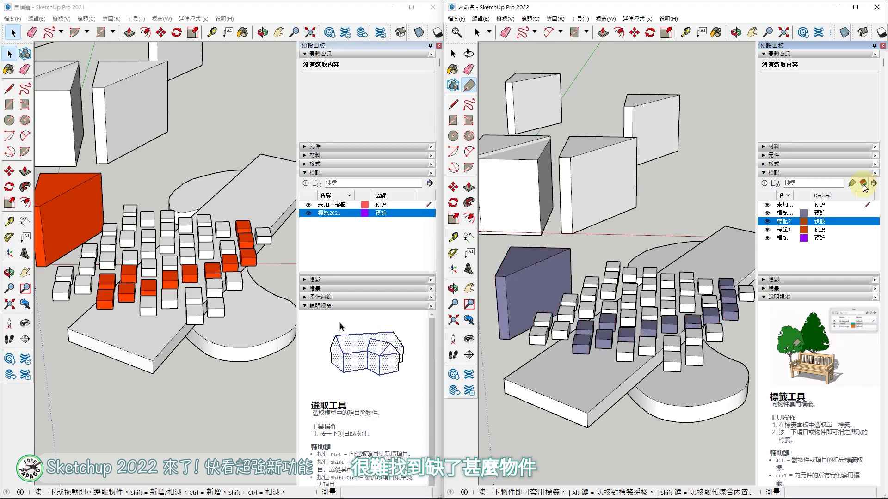
pyautogui.click(864, 186)
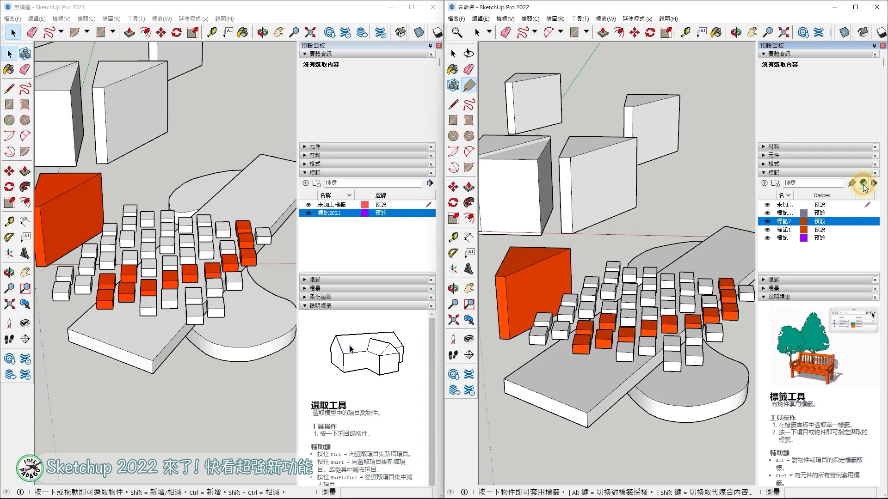
pyautogui.click(803, 213)
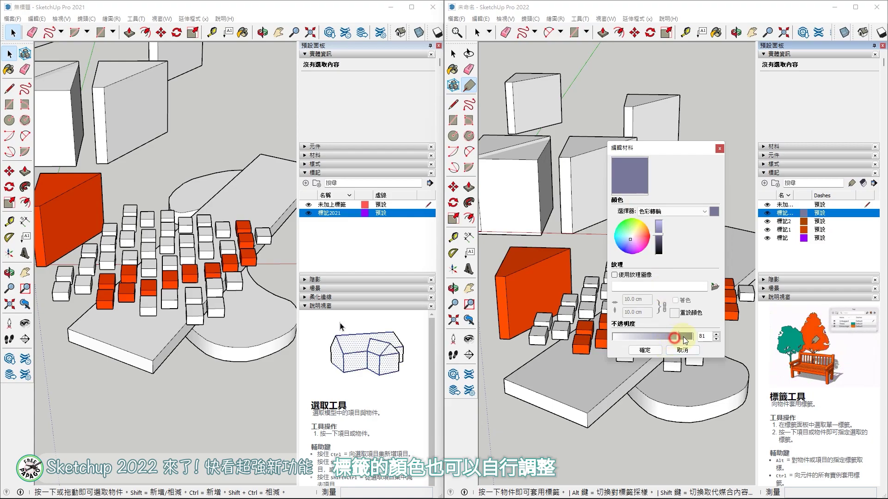
# - Give the 標記2022 tag an orange-brown colour at opacity 91 and confirm
pyautogui.moveTo(692, 336); pyautogui.dragTo(689, 336)
pyautogui.click(645, 229)
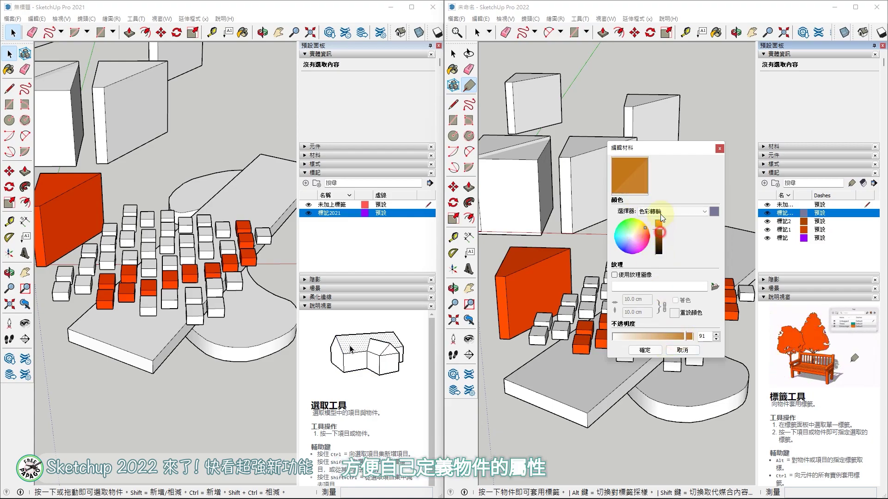
pyautogui.click(659, 351)
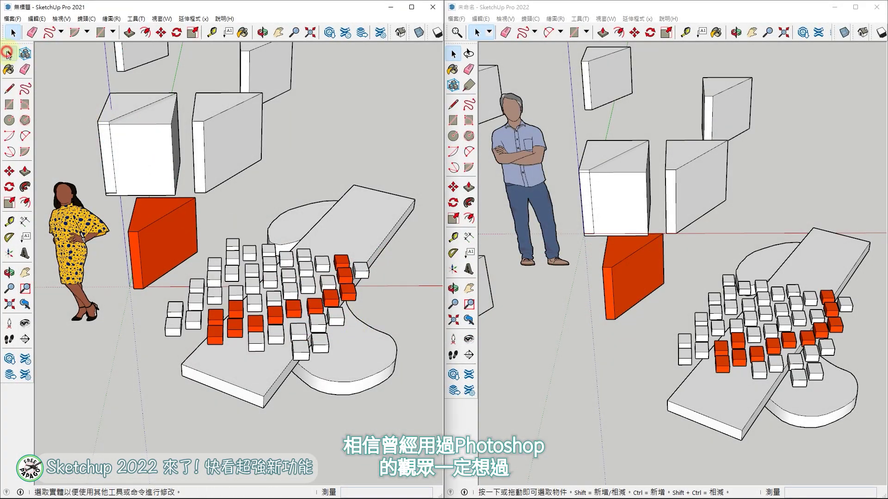
# - In SketchUp 2021, box-select the cube grid and orange block, then deselect some white cubes
pyautogui.click(176, 265)
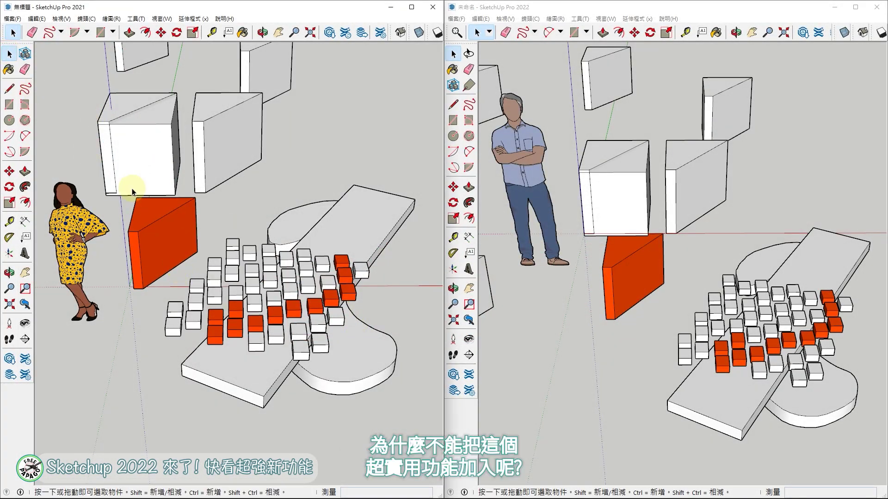
pyautogui.moveTo(99, 176)
pyautogui.mouseDown()
pyautogui.moveTo(205, 303)
pyautogui.moveTo(362, 348)
pyautogui.mouseUp()
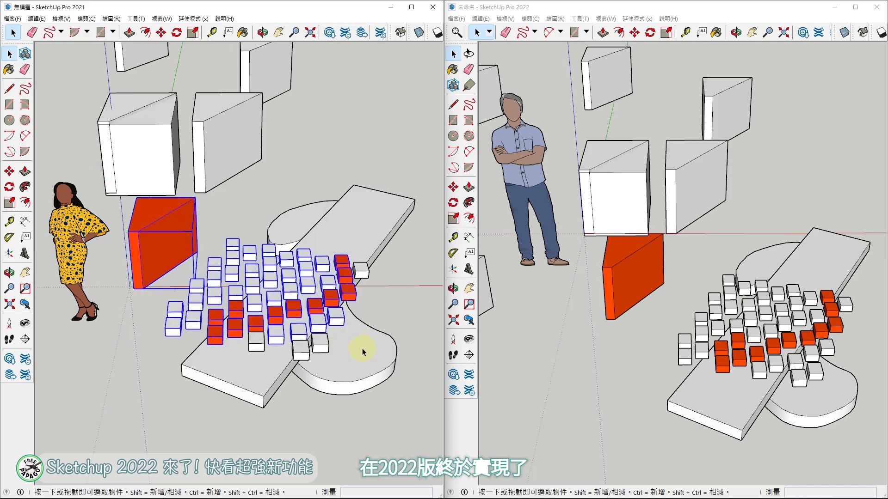
pyautogui.keyDown('shift'); pyautogui.moveTo(238, 254); pyautogui.dragTo(345, 296); pyautogui.keyUp('shift')
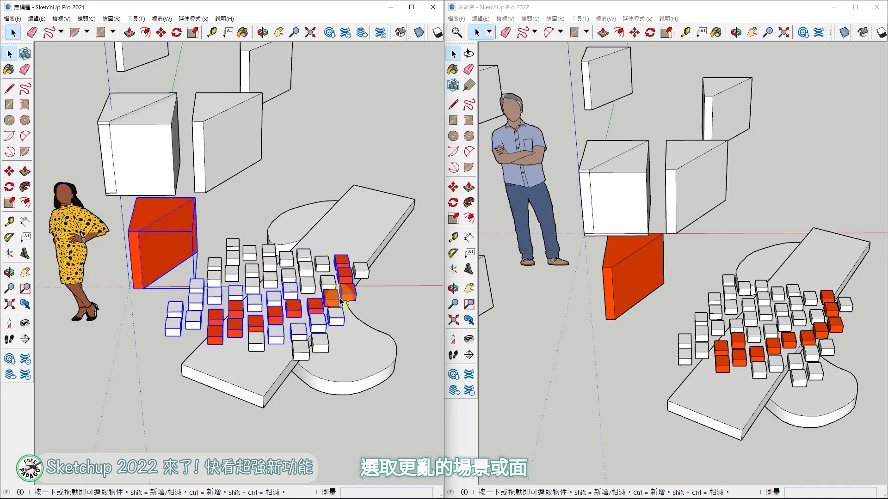
pyautogui.click(148, 361)
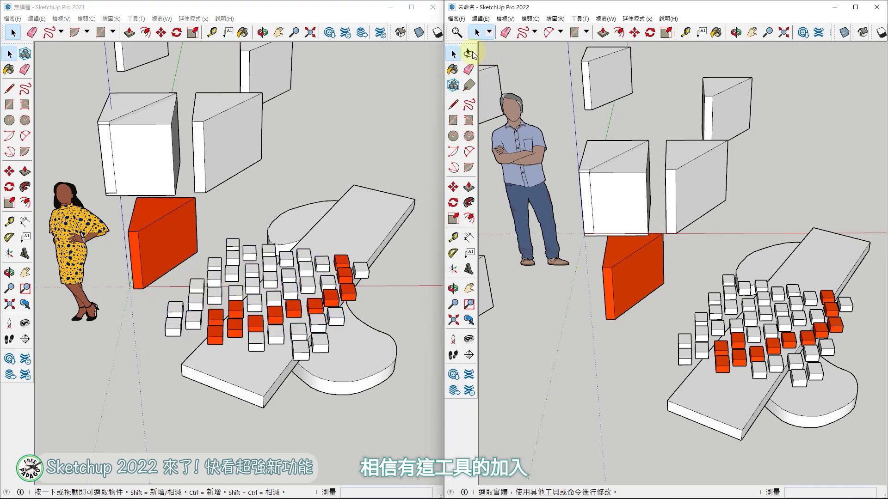
# - In SketchUp 2022, lasso-select the orange boxes and move them to a new spot
pyautogui.click(469, 53)
pyautogui.moveTo(653, 319)
pyautogui.mouseDown()
pyautogui.moveTo(609, 337)
pyautogui.moveTo(659, 209)
pyautogui.moveTo(720, 204)
pyautogui.moveTo(759, 252)
pyautogui.moveTo(843, 293)
pyautogui.moveTo(846, 326)
pyautogui.moveTo(764, 374)
pyautogui.moveTo(714, 382)
pyautogui.moveTo(697, 340)
pyautogui.moveTo(723, 317)
pyautogui.moveTo(751, 335)
pyautogui.moveTo(769, 333)
pyautogui.moveTo(812, 301)
pyautogui.moveTo(809, 290)
pyautogui.moveTo(730, 257)
pyautogui.moveTo(714, 272)
pyautogui.mouseUp()
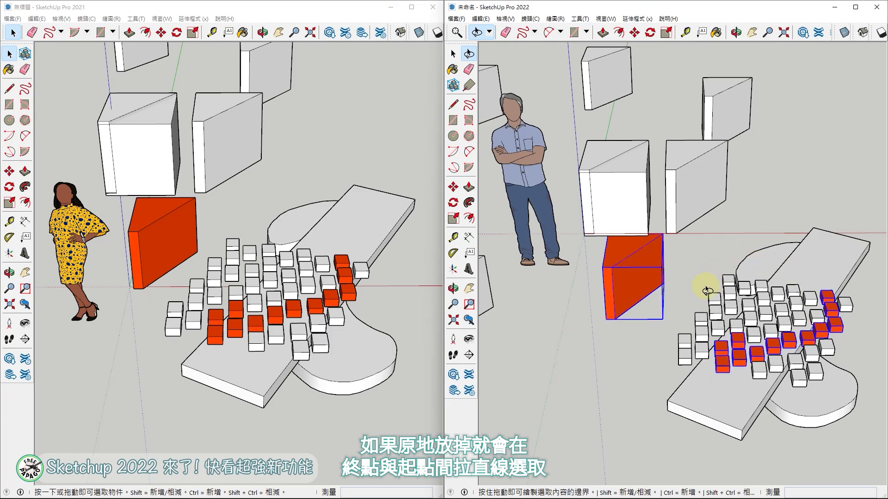
pyautogui.scroll(-5, 703, 212)
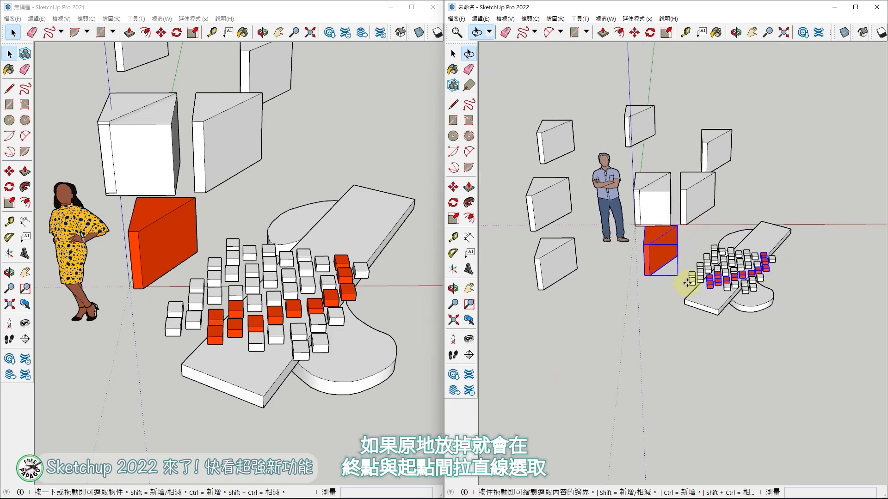
pyautogui.press('m')
pyautogui.click(680, 283)
pyautogui.click(559, 371)
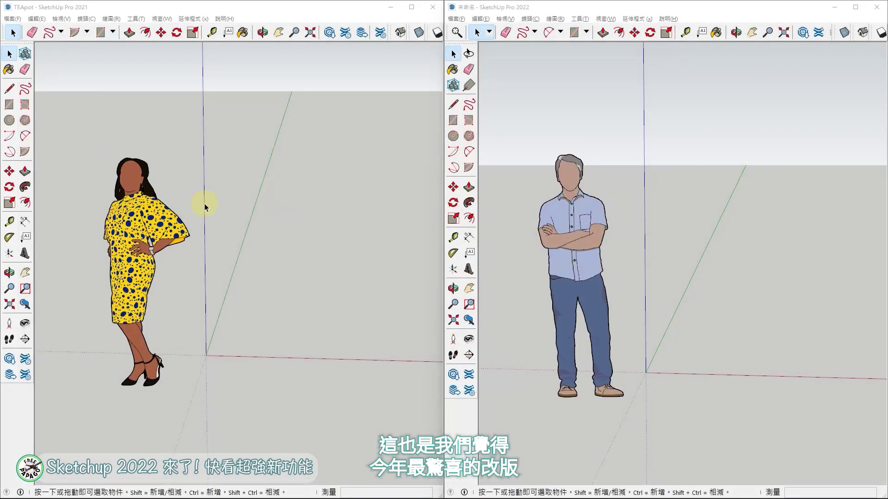
# - Draw a freehand curve from the axis origin in the SketchUp 2021 window
pyautogui.click(217, 209)
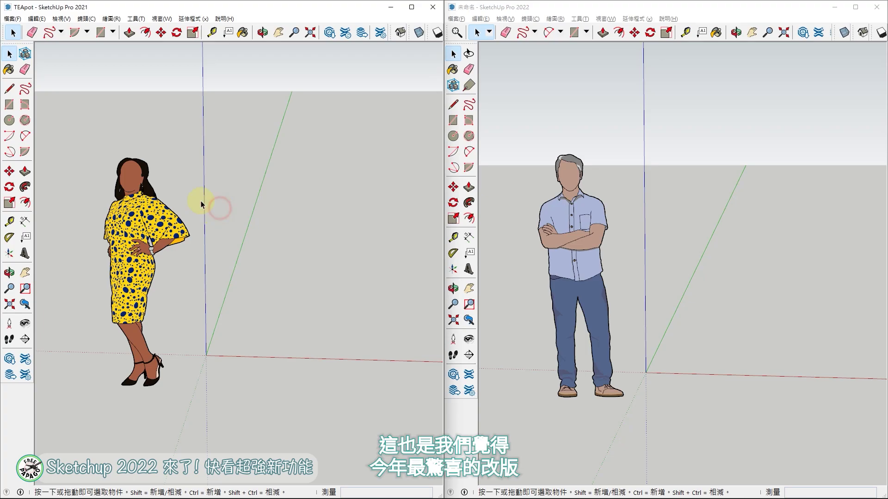
pyautogui.click(25, 88)
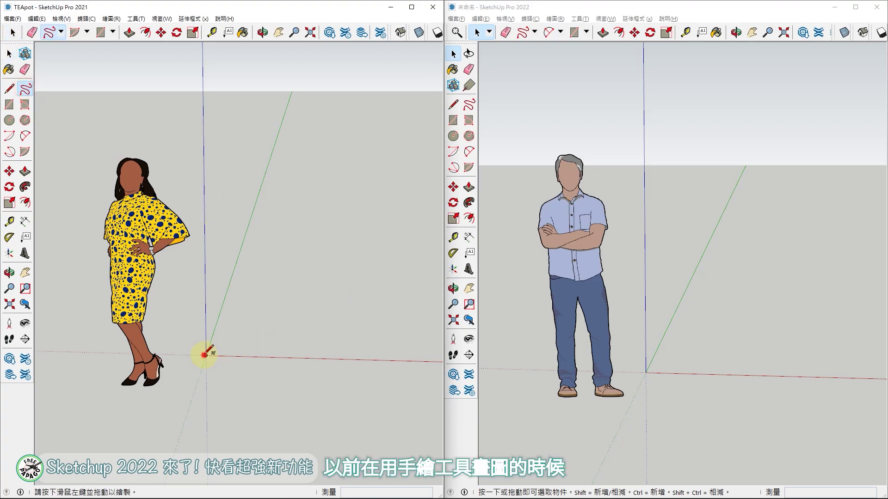
pyautogui.moveTo(290, 361); pyautogui.dragTo(336, 399)
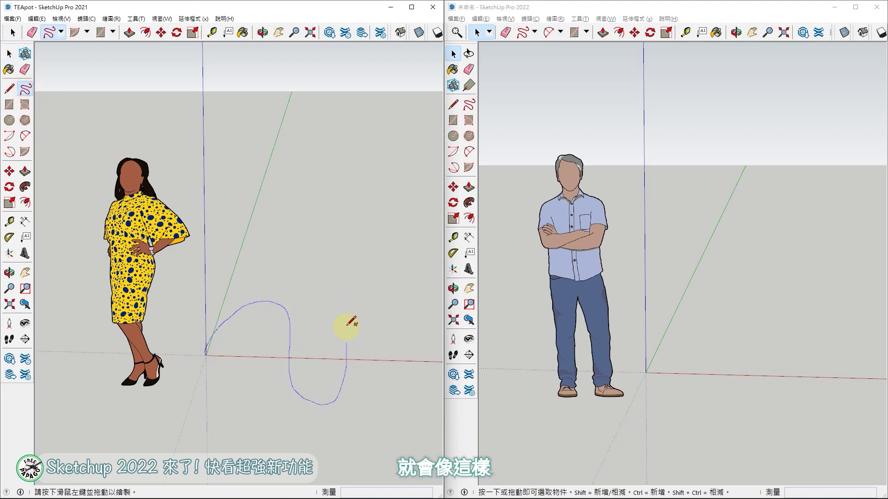
pyautogui.moveTo(347, 319); pyautogui.dragTo(347, 319)
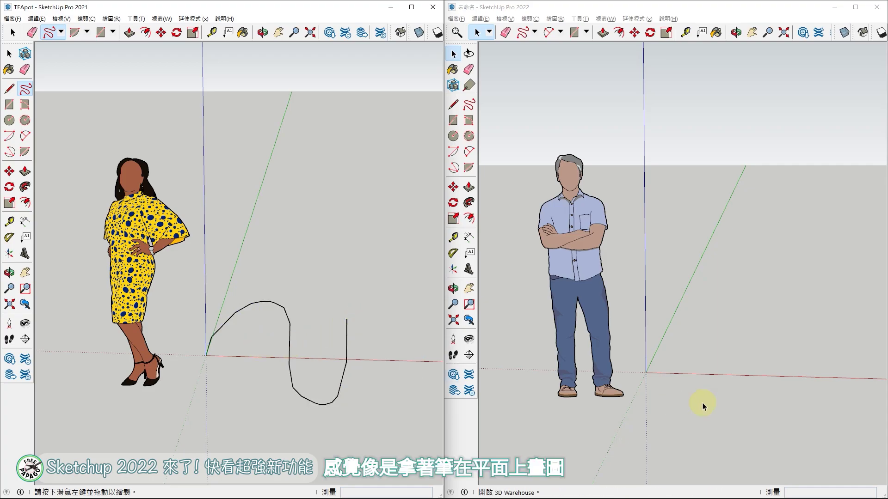
# - Draw a wavy freehand curve from the origin in 2022, reducing points with Ctrl, adding with Alt
pyautogui.click(651, 372)
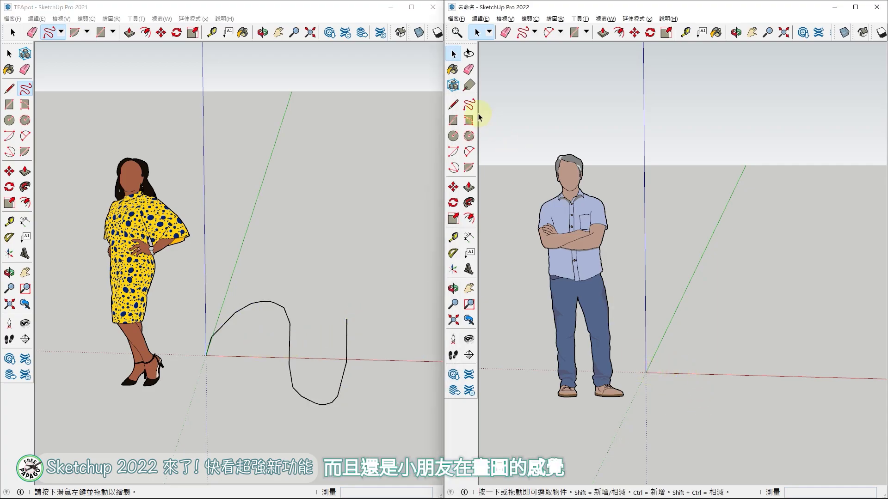
pyautogui.click(468, 105)
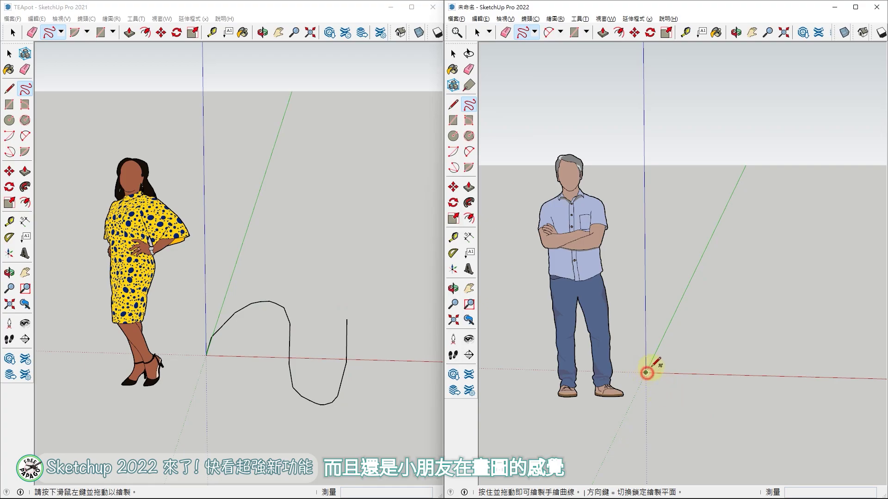
pyautogui.moveTo(646, 372); pyautogui.dragTo(674, 350)
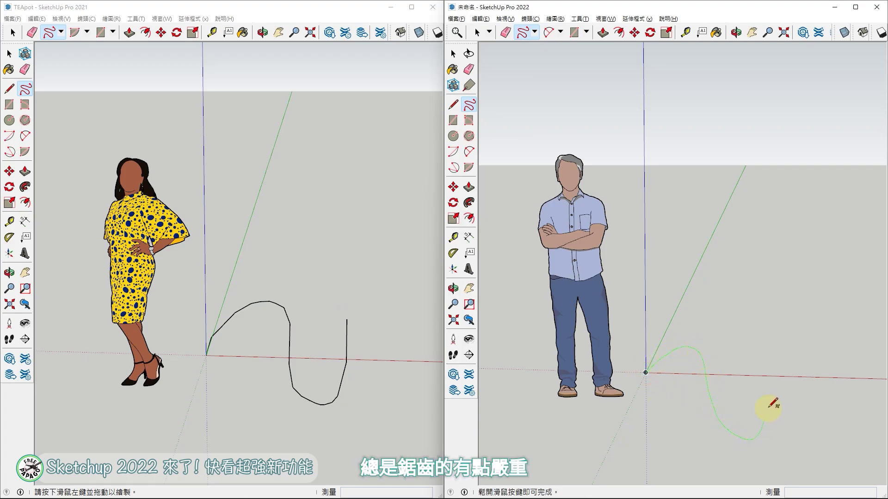
pyautogui.moveTo(768, 408); pyautogui.dragTo(772, 367)
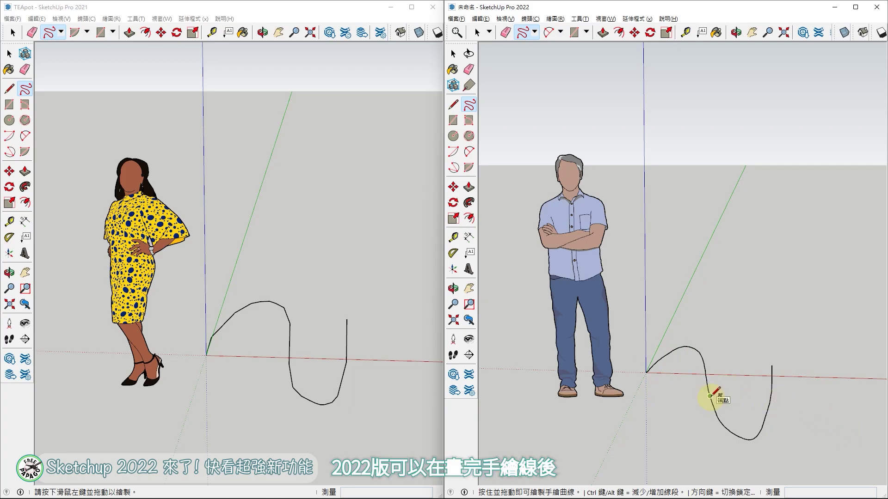
pyautogui.press('ctrl')
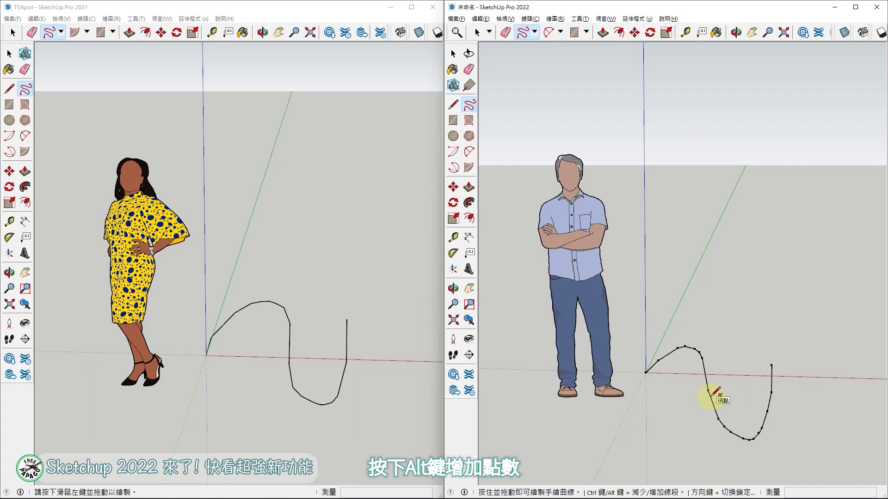
pyautogui.press('ctrl')
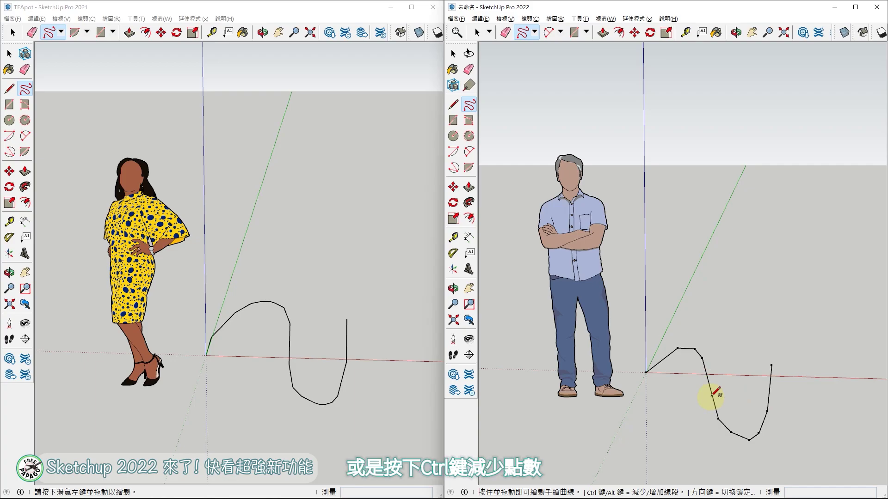
pyautogui.press('ctrl')
pyautogui.press('ctrl')
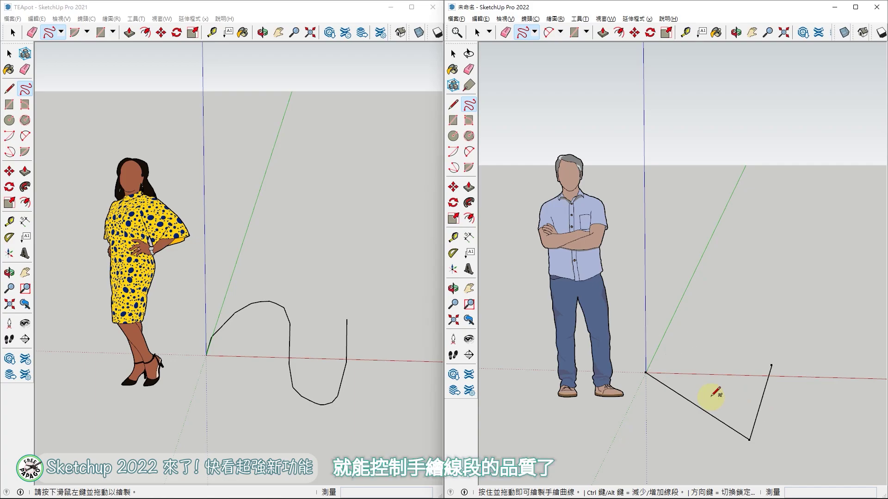
pyautogui.press('alt')
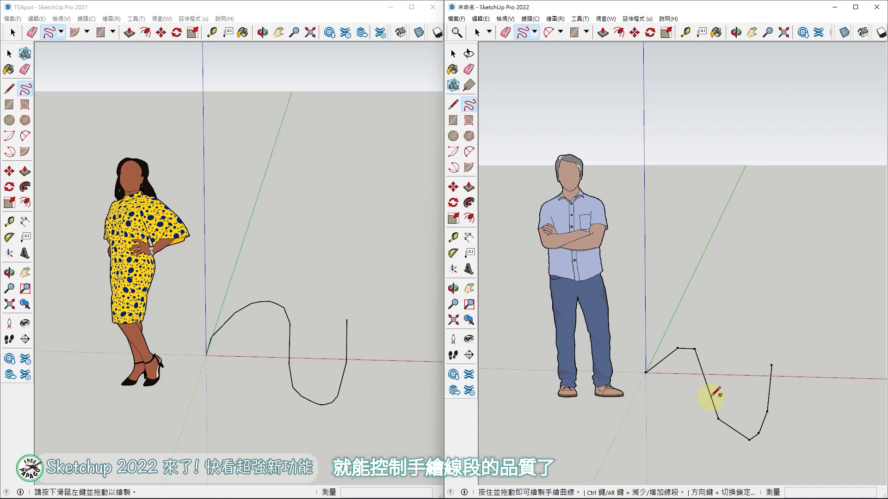
pyautogui.press('alt')
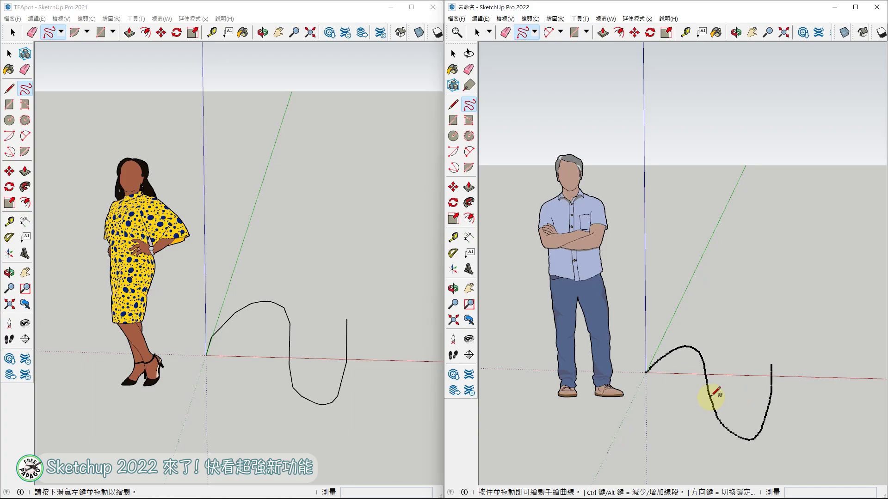
# - Sketch four more freehand curves in locked planes beside the man, then orbit the 2022 view
pyautogui.click(694, 281)
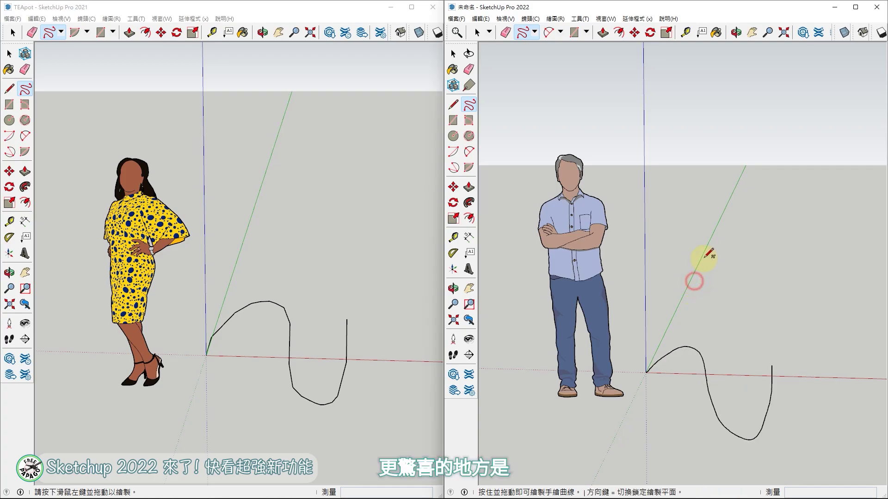
pyautogui.moveTo(689, 258); pyautogui.dragTo(805, 317)
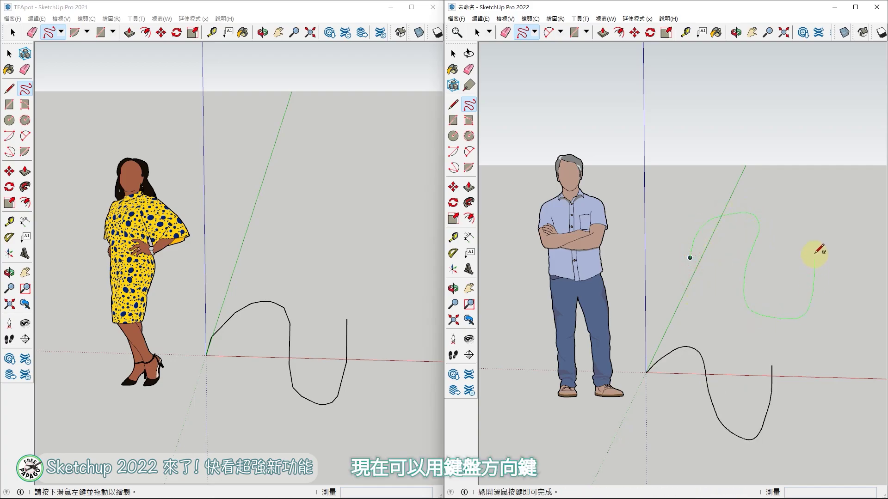
pyautogui.moveTo(791, 201); pyautogui.dragTo(782, 196)
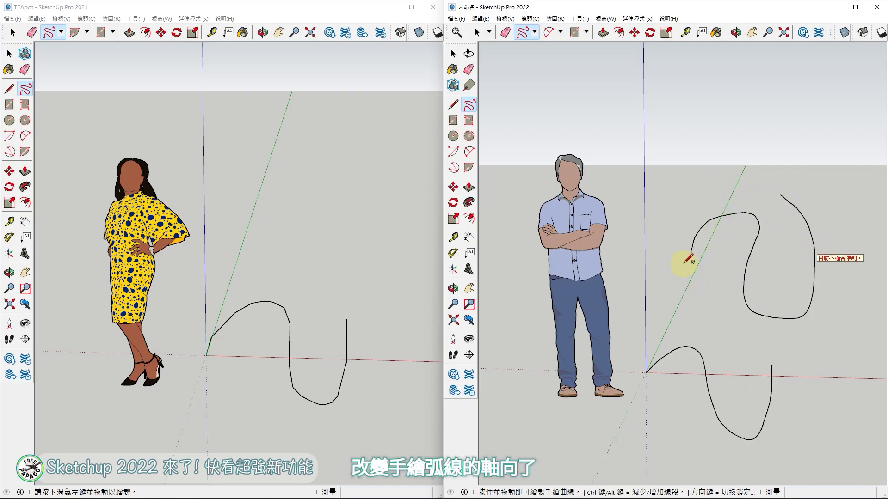
pyautogui.moveTo(662, 278)
pyautogui.mouseDown()
pyautogui.moveTo(678, 199)
pyautogui.moveTo(791, 208)
pyautogui.mouseUp()
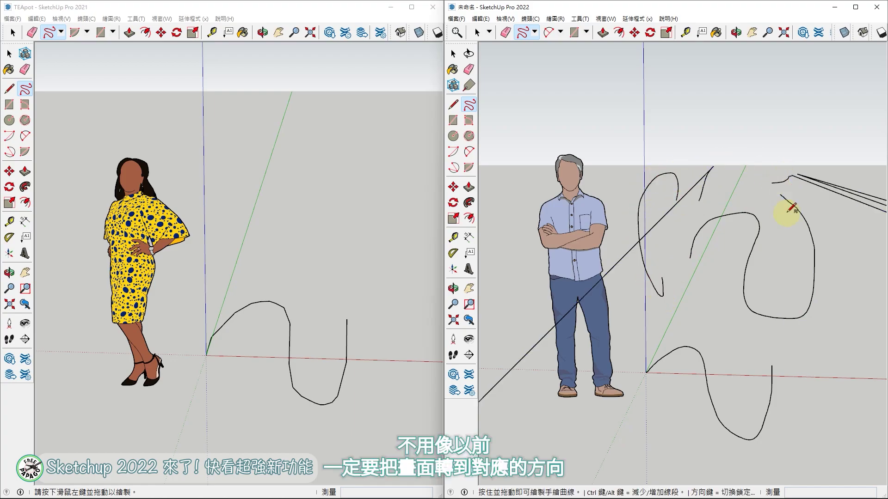
pyautogui.moveTo(727, 343); pyautogui.dragTo(786, 332)
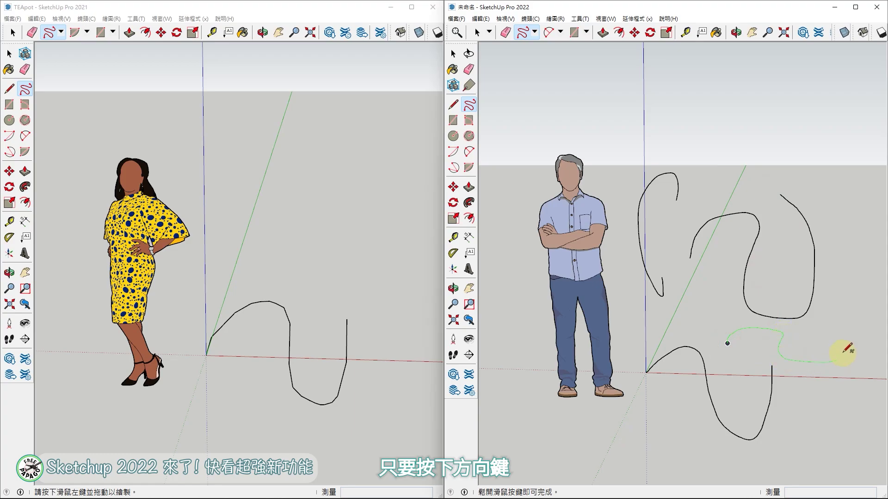
pyautogui.moveTo(843, 352); pyautogui.dragTo(840, 356)
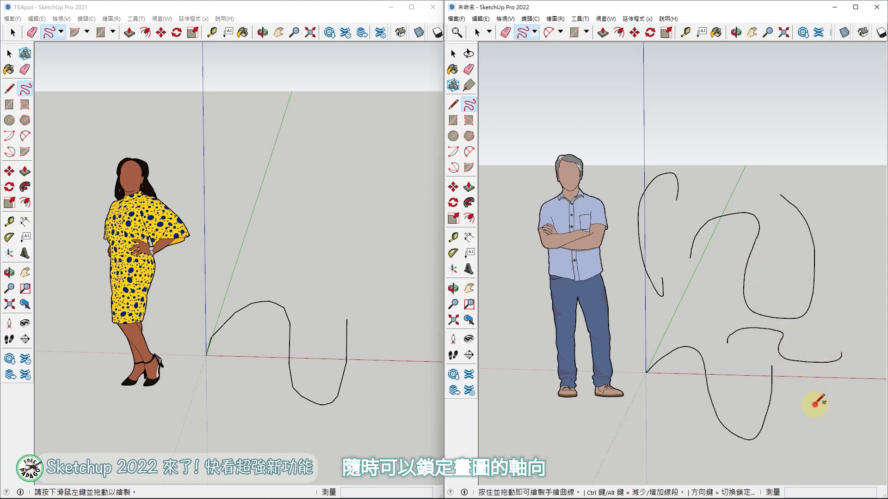
pyautogui.moveTo(815, 405); pyautogui.dragTo(825, 417)
pyautogui.moveTo(866, 390); pyautogui.dragTo(863, 395)
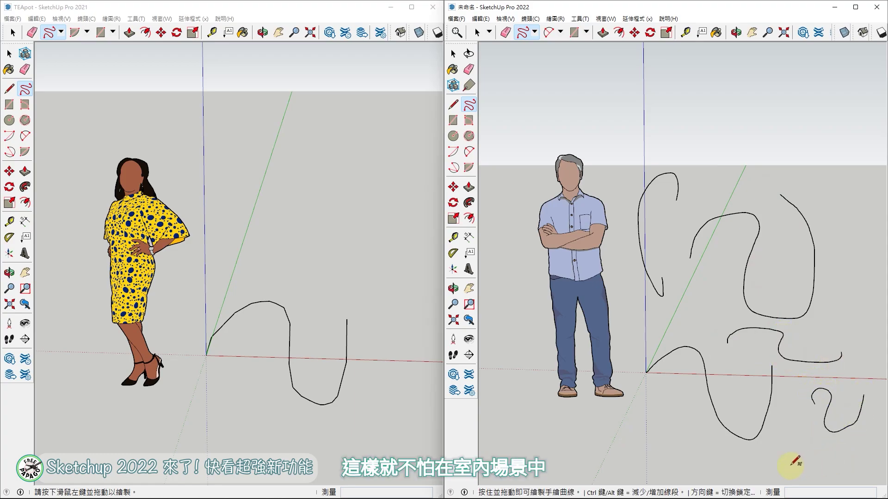
pyautogui.moveTo(793, 357)
pyautogui.mouseDown(button='middle')
pyautogui.moveTo(779, 368)
pyautogui.moveTo(653, 381)
pyautogui.moveTo(598, 373)
pyautogui.moveTo(785, 396)
pyautogui.moveTo(758, 391)
pyautogui.mouseUp(button='middle')
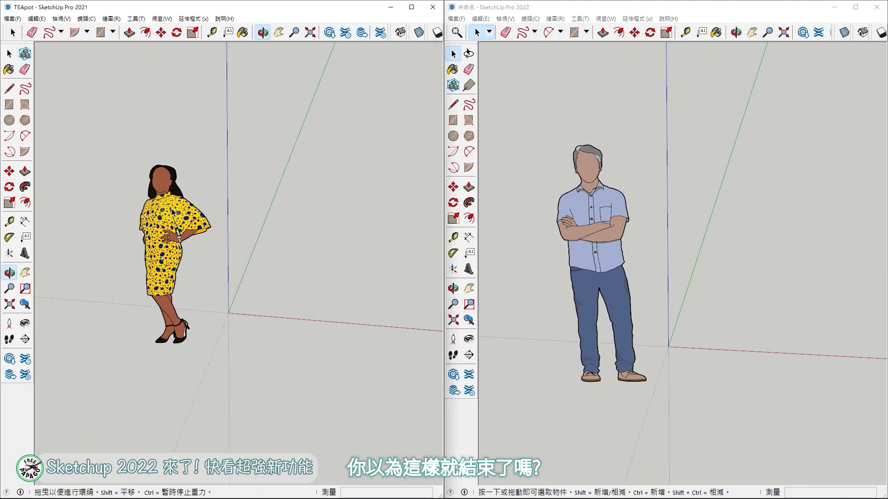
# - Draw a freehand stroke around the woman figure in 2021 and orbit to inspect it
pyautogui.click(25, 88)
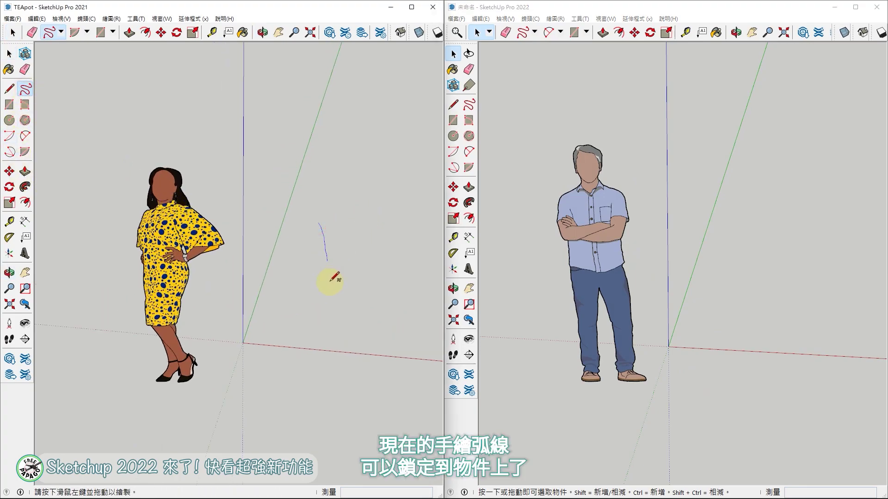
pyautogui.moveTo(199, 277)
pyautogui.mouseDown()
pyautogui.moveTo(157, 245)
pyautogui.moveTo(99, 226)
pyautogui.mouseUp()
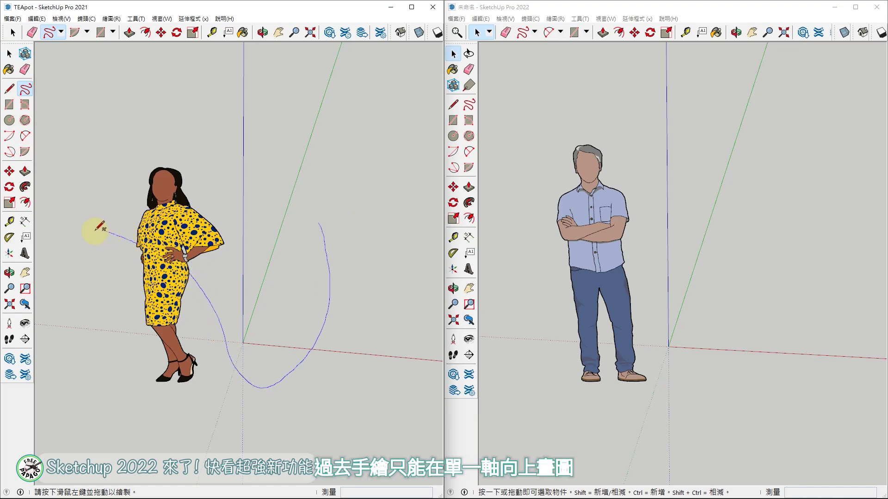
pyautogui.moveTo(213, 274)
pyautogui.mouseDown()
pyautogui.moveTo(168, 169)
pyautogui.moveTo(185, 386)
pyautogui.moveTo(135, 292)
pyautogui.moveTo(201, 291)
pyautogui.mouseUp()
pyautogui.moveTo(356, 332)
pyautogui.mouseDown(button='middle')
pyautogui.moveTo(175, 255)
pyautogui.moveTo(398, 262)
pyautogui.mouseUp(button='middle')
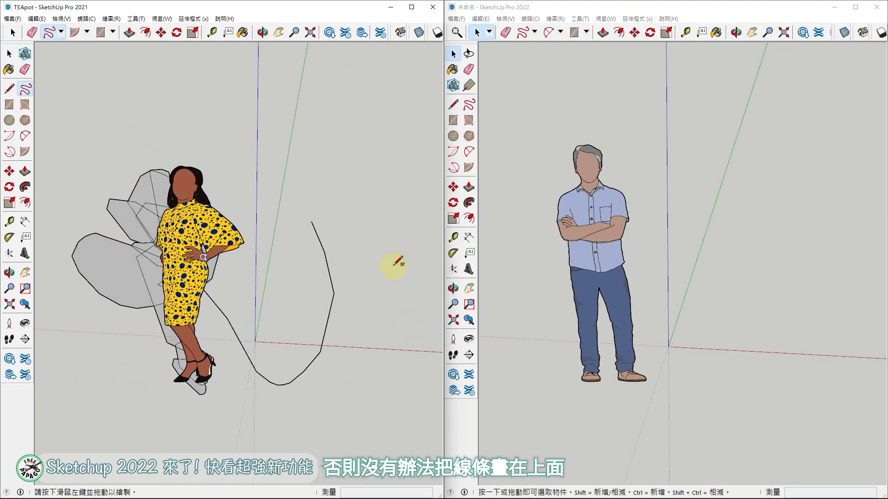
# - Draw a freehand curve wrapping over the man in 2022, orbiting to check it
pyautogui.click(743, 232)
pyautogui.press('f')
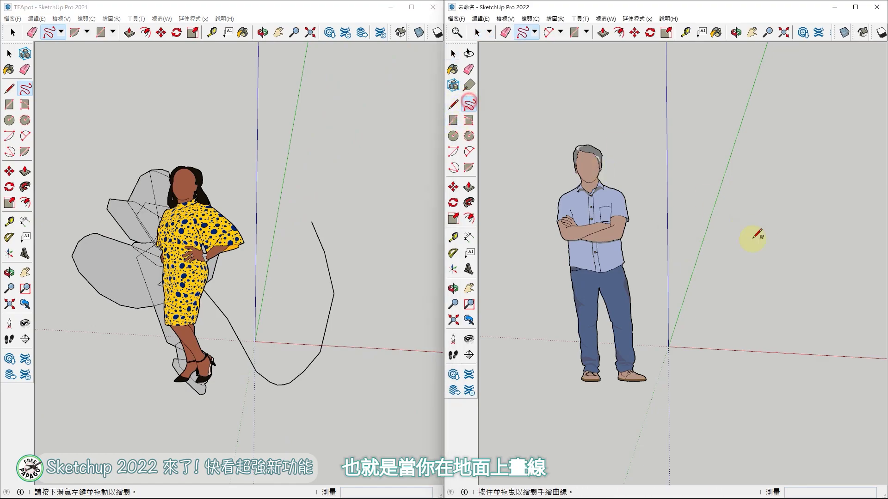
pyautogui.moveTo(746, 230)
pyautogui.mouseDown()
pyautogui.moveTo(608, 288)
pyautogui.moveTo(580, 190)
pyautogui.moveTo(508, 319)
pyautogui.mouseUp()
pyautogui.moveTo(491, 255); pyautogui.dragTo(601, 352)
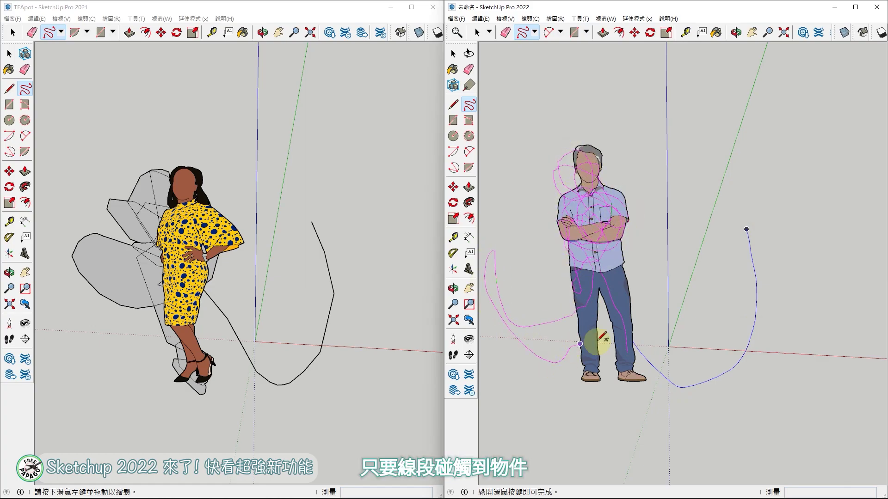
pyautogui.press('o')
pyautogui.moveTo(560, 266); pyautogui.dragTo(789, 312)
pyautogui.moveTo(790, 312); pyautogui.dragTo(651, 301, button='middle')
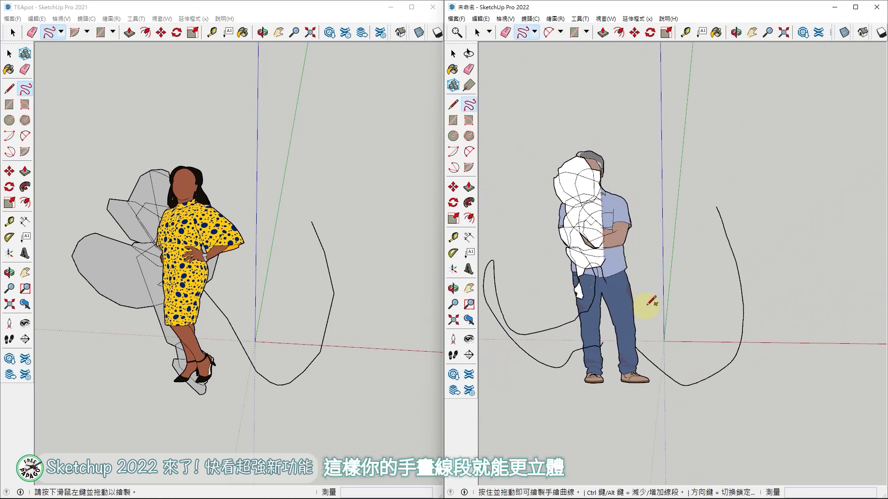
pyautogui.moveTo(640, 311)
pyautogui.mouseDown(button='middle')
pyautogui.moveTo(648, 307)
pyautogui.moveTo(625, 315)
pyautogui.moveTo(680, 326)
pyautogui.moveTo(712, 315)
pyautogui.mouseUp(button='middle')
# - Add another stroke from lower left up over the man, then start a rectangle in 2021
pyautogui.moveTo(510, 415); pyautogui.dragTo(565, 388)
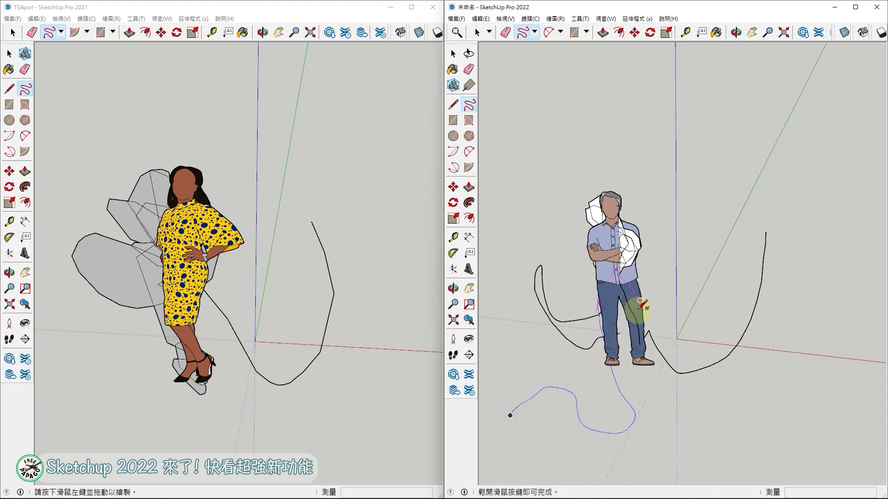
pyautogui.moveTo(603, 326); pyautogui.dragTo(638, 319)
pyautogui.click(319, 207)
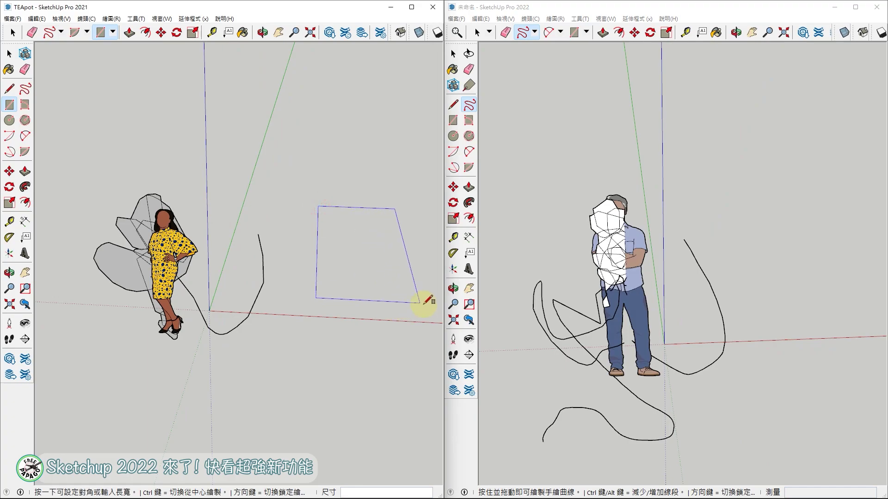
# - Complete the rectangle in 2021 and push/pull it into a box
pyautogui.click(438, 289)
pyautogui.press('p')
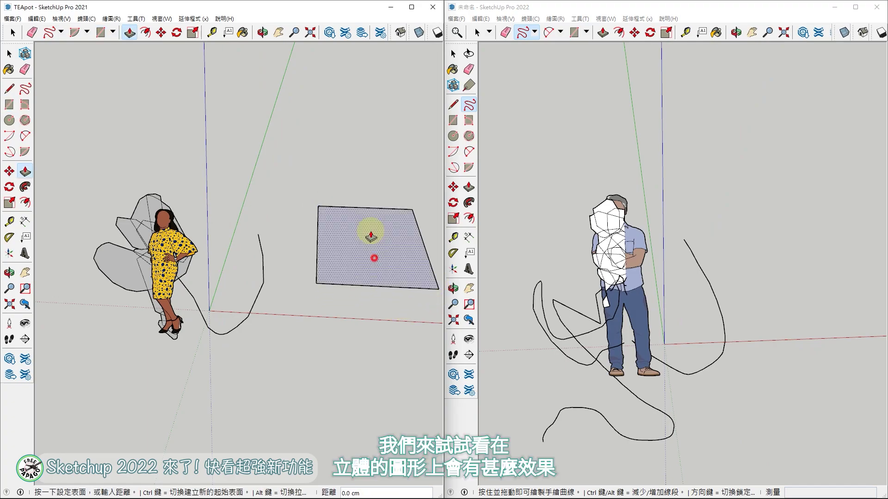
pyautogui.moveTo(383, 245); pyautogui.dragTo(377, 208)
pyautogui.keyDown('shift'); pyautogui.moveTo(376, 208); pyautogui.dragTo(248, 222, button='middle'); pyautogui.keyUp('shift')
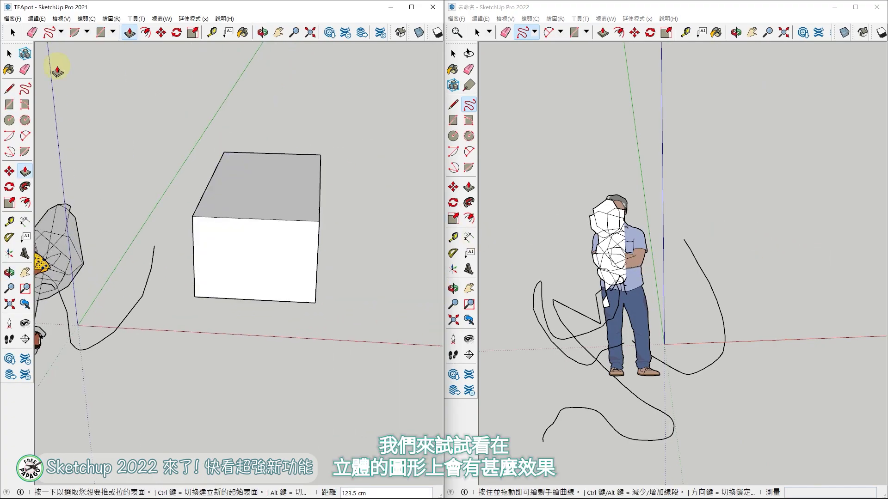
# - Select the whole box and paste a copy into the 2022 model beside the figure
pyautogui.click(9, 54)
pyautogui.tripleClick(252, 193)
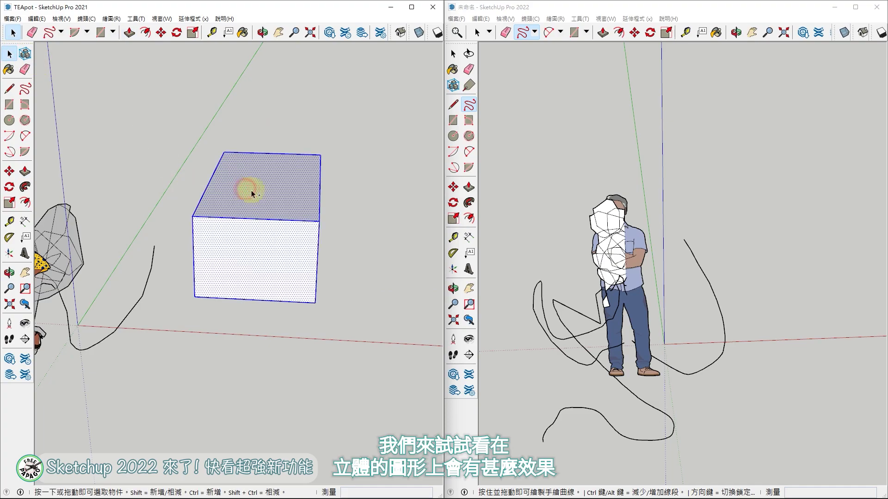
pyautogui.click(792, 285)
pyautogui.hotkey('ctrl', 'v')
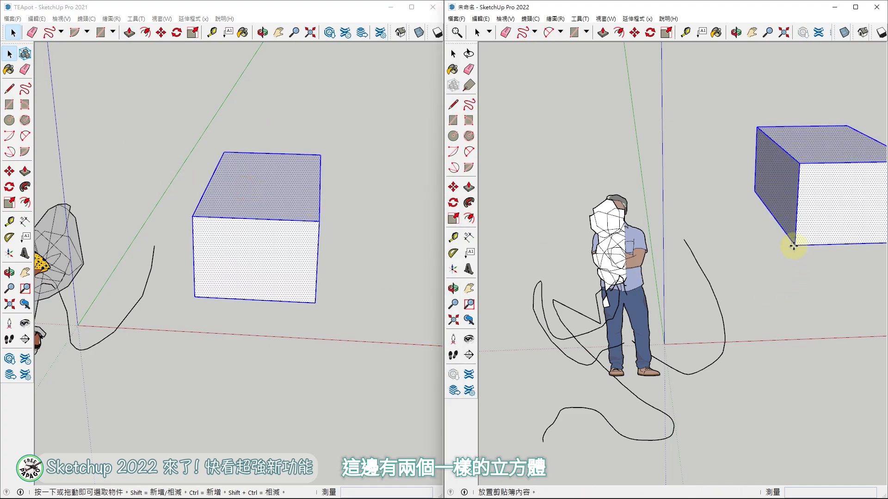
pyautogui.moveTo(745, 313); pyautogui.dragTo(684, 317, button='middle')
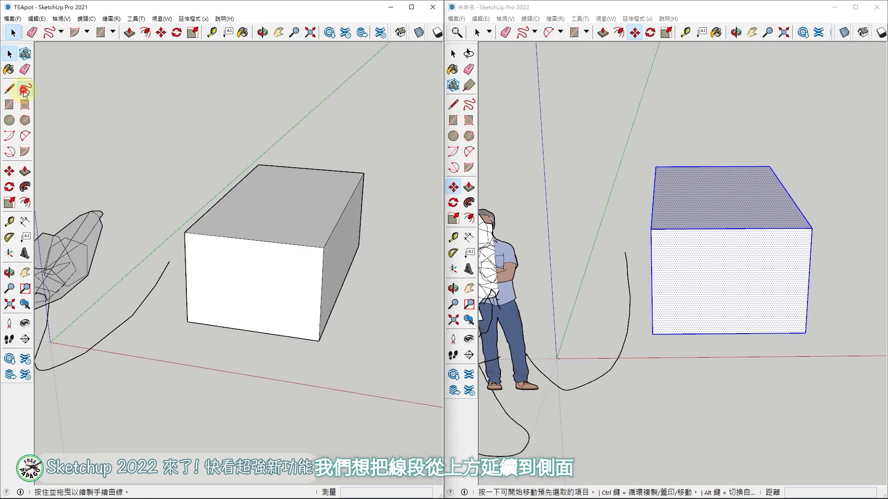
# - Draw a freehand stroke down the 2021 box's top and front, then orbit both views
pyautogui.click(25, 88)
pyautogui.moveTo(292, 199)
pyautogui.mouseDown()
pyautogui.moveTo(261, 267)
pyautogui.moveTo(263, 314)
pyautogui.mouseUp()
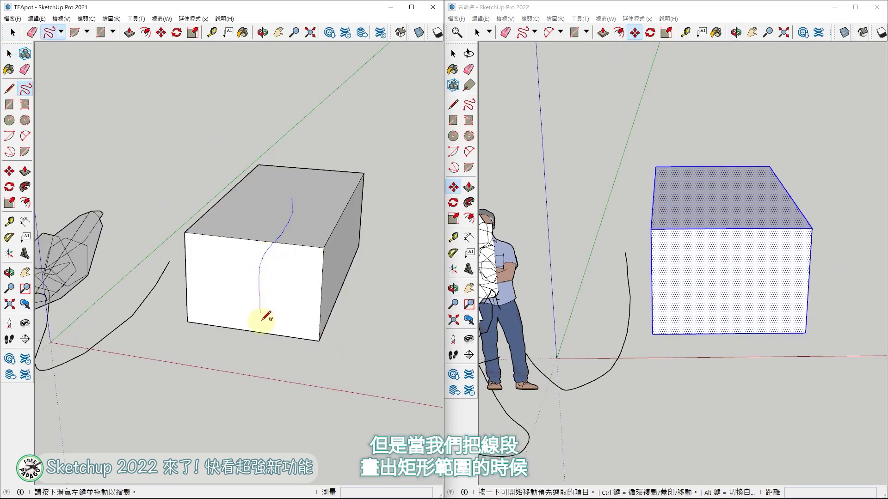
pyautogui.moveTo(289, 371); pyautogui.dragTo(290, 370)
pyautogui.moveTo(311, 274); pyautogui.dragTo(321, 331, button='middle')
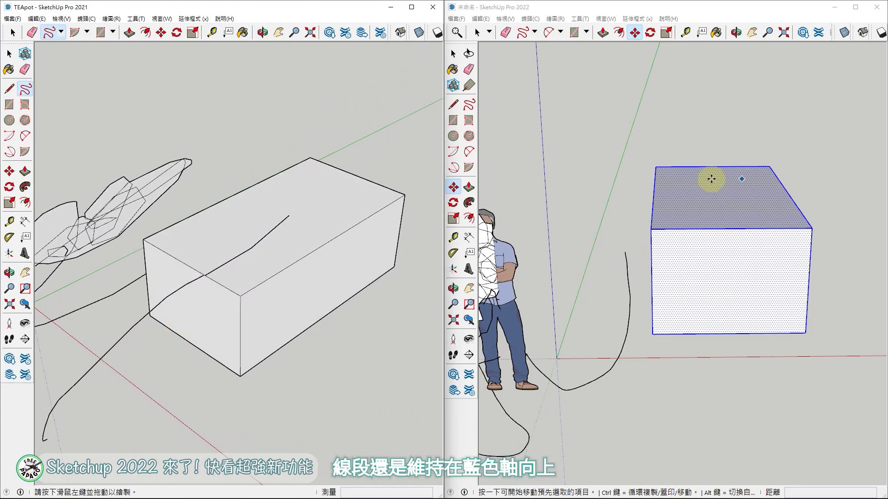
pyautogui.moveTo(737, 154); pyautogui.dragTo(453, 119, button='middle')
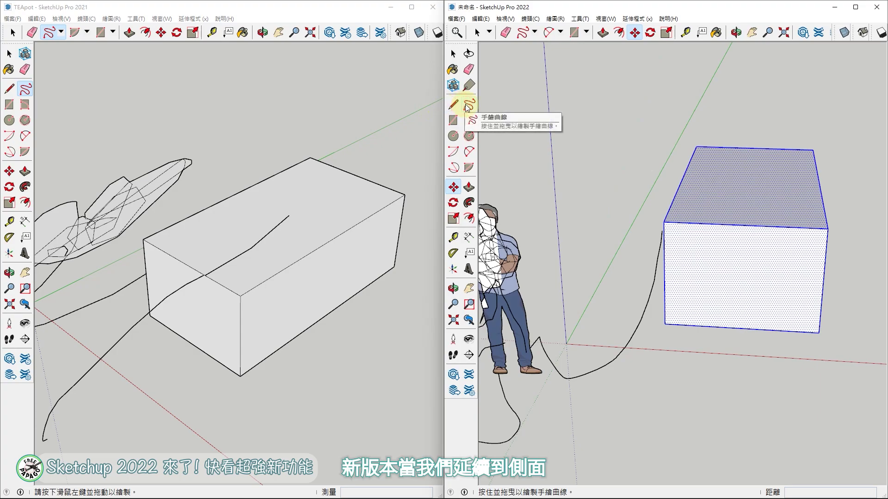
# - Draw freehand lines across the 2022 box's top and front faces so they split them
pyautogui.click(469, 104)
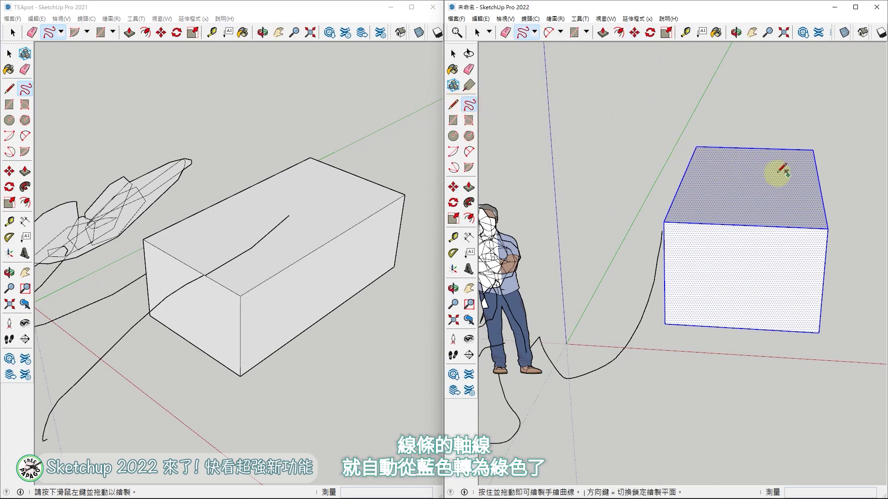
pyautogui.moveTo(774, 171); pyautogui.dragTo(761, 227)
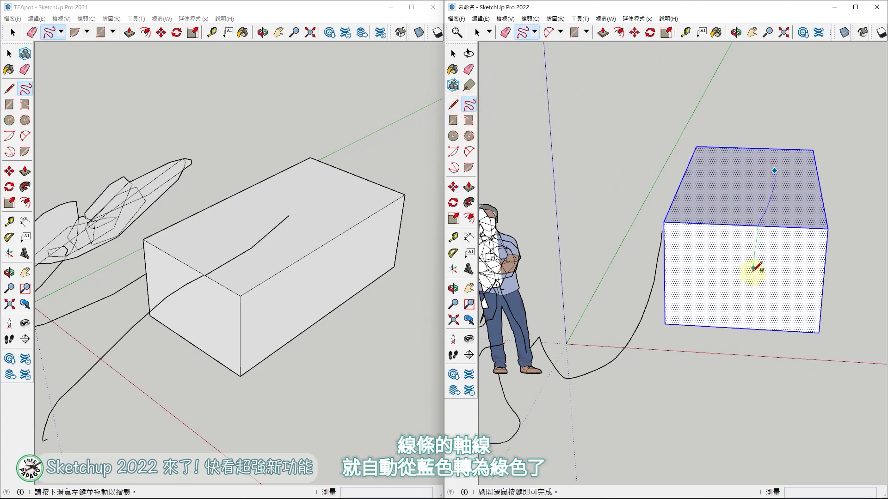
pyautogui.moveTo(752, 269); pyautogui.dragTo(753, 288)
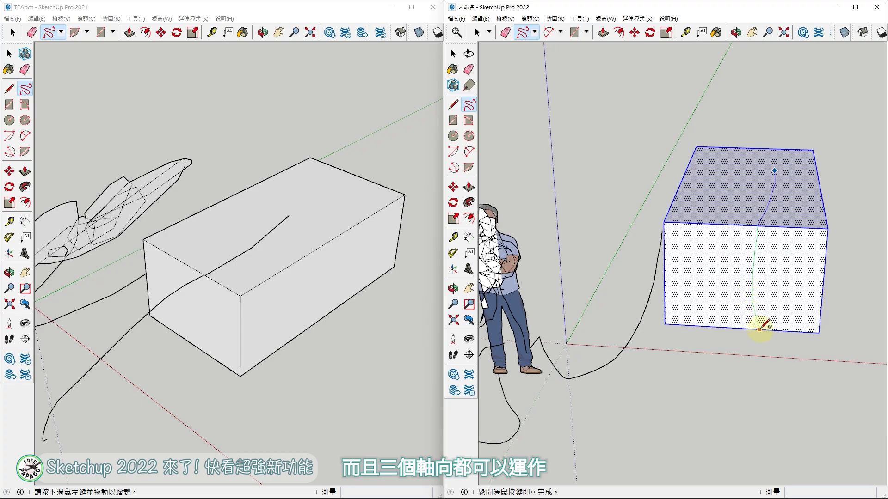
pyautogui.moveTo(760, 328); pyautogui.dragTo(760, 329)
pyautogui.moveTo(828, 230); pyautogui.dragTo(775, 220)
pyautogui.moveTo(681, 201); pyautogui.dragTo(671, 226)
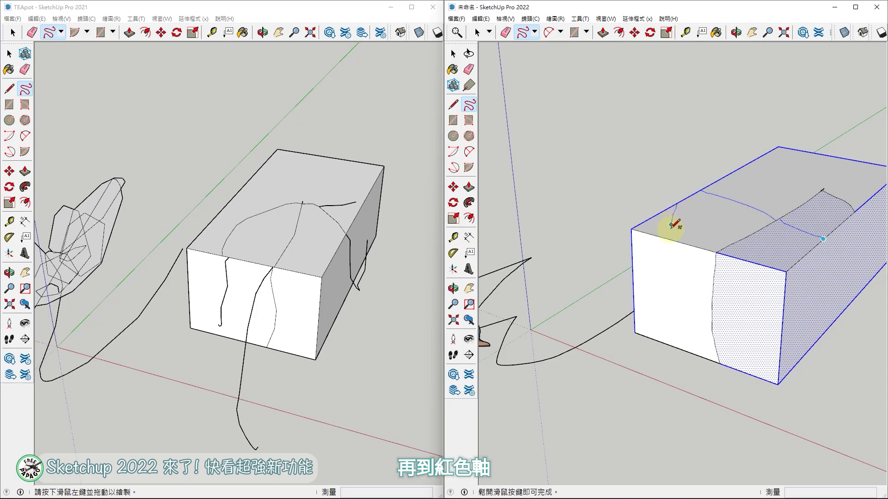
pyautogui.moveTo(673, 265)
pyautogui.mouseDown()
pyautogui.moveTo(674, 293)
pyautogui.moveTo(772, 344)
pyautogui.moveTo(819, 303)
pyautogui.mouseUp()
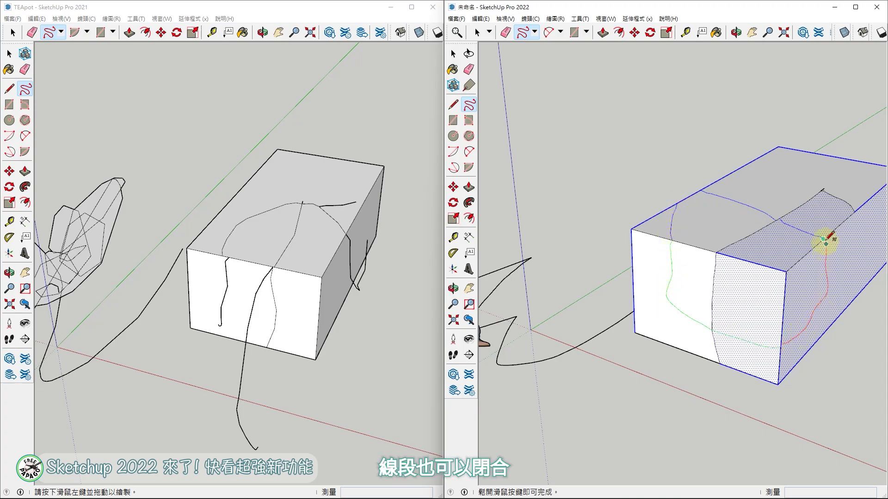
pyautogui.moveTo(823, 238); pyautogui.dragTo(763, 271)
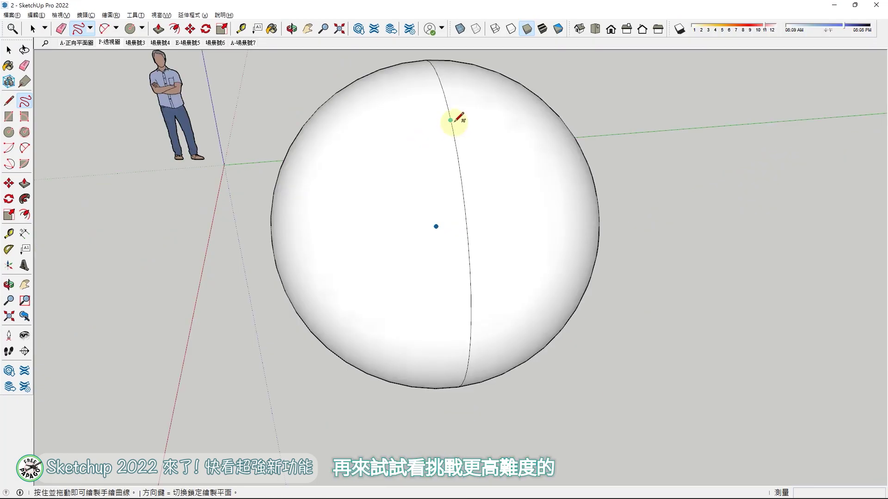
# - Trace a closed freehand loop on the sphere's surface
pyautogui.moveTo(450, 120); pyautogui.dragTo(412, 127)
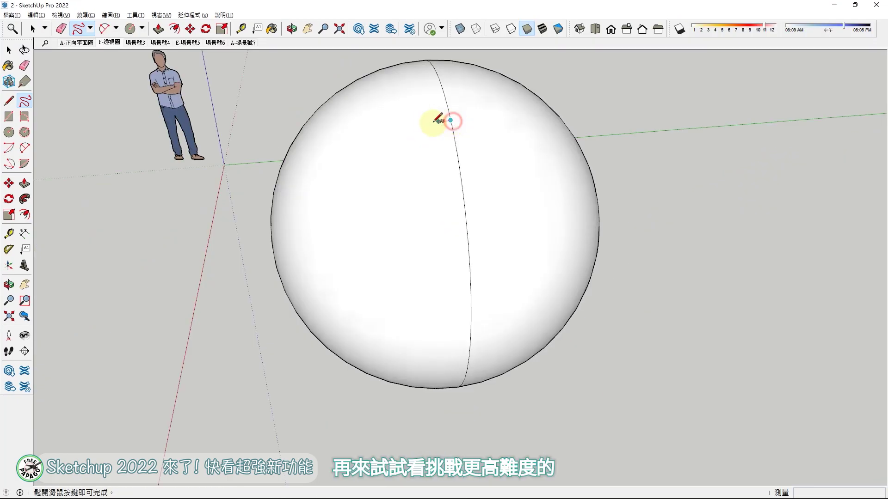
pyautogui.moveTo(382, 159); pyautogui.dragTo(385, 175)
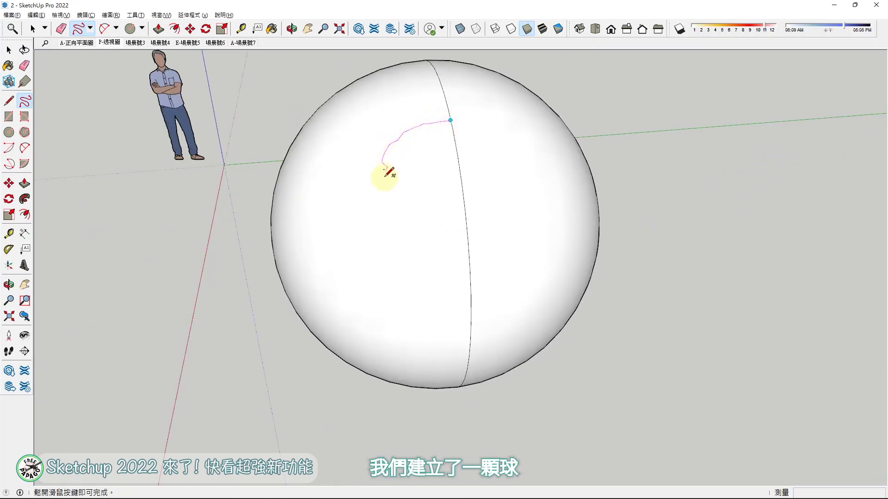
pyautogui.moveTo(379, 212)
pyautogui.mouseDown()
pyautogui.moveTo(396, 224)
pyautogui.moveTo(435, 225)
pyautogui.moveTo(461, 214)
pyautogui.moveTo(477, 226)
pyautogui.mouseUp()
pyautogui.scroll(3, 400, 231)
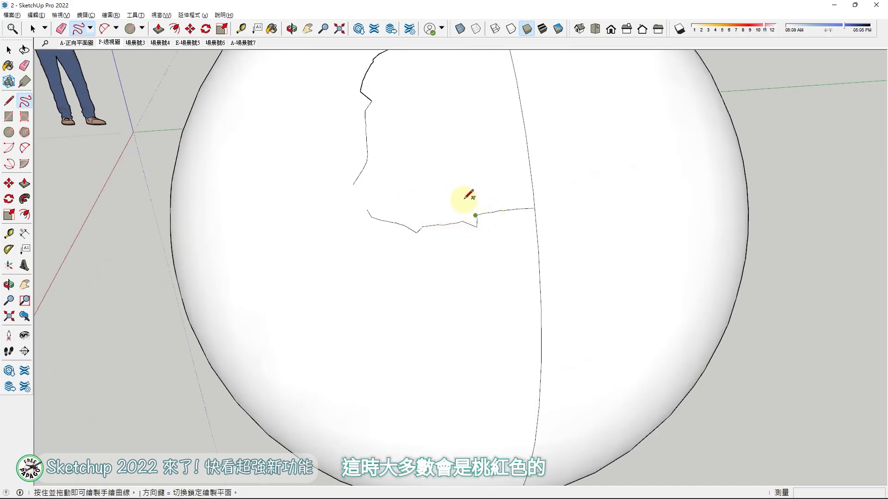
pyautogui.moveTo(366, 210)
pyautogui.mouseDown()
pyautogui.moveTo(359, 188)
pyautogui.moveTo(368, 161)
pyautogui.mouseUp()
pyautogui.moveTo(341, 199); pyautogui.dragTo(332, 168, button='middle')
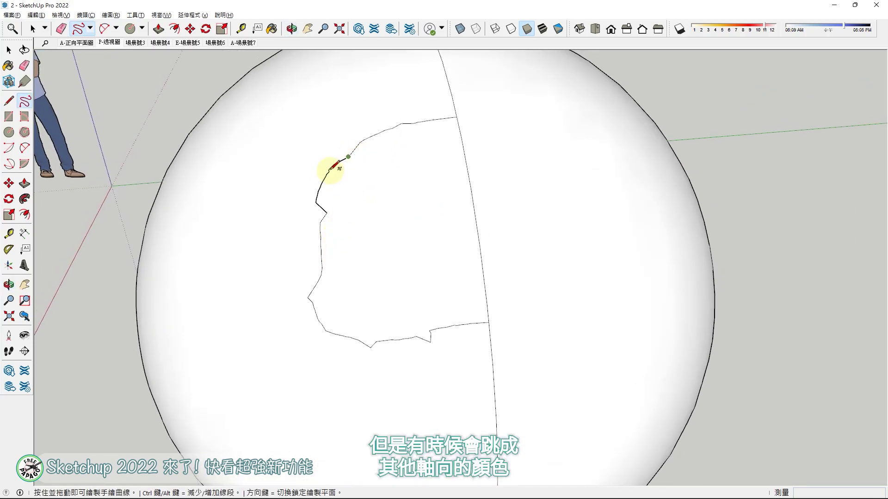
# - Patch the outline's unconnected gap, select the enclosed new face, and orbit to inspect it
pyautogui.scroll(2, 331, 170)
pyautogui.scroll(1, 342, 162)
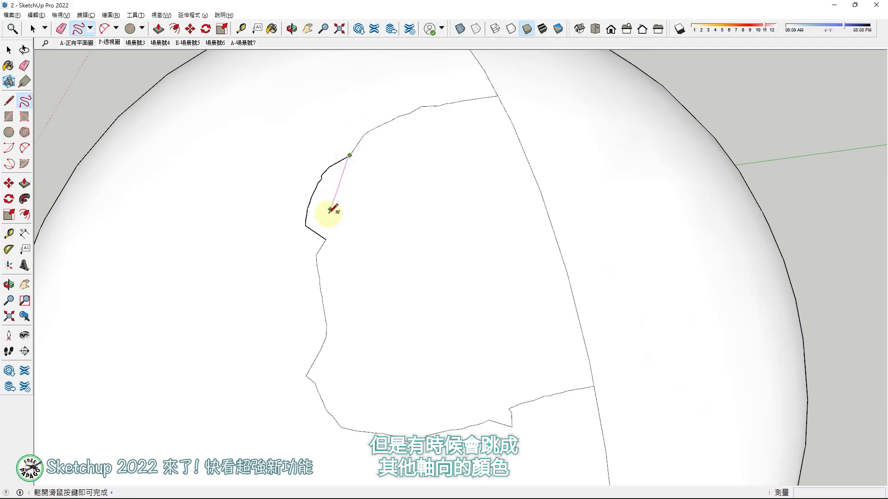
pyautogui.moveTo(348, 159); pyautogui.dragTo(325, 239)
pyautogui.scroll(-1, 352, 184)
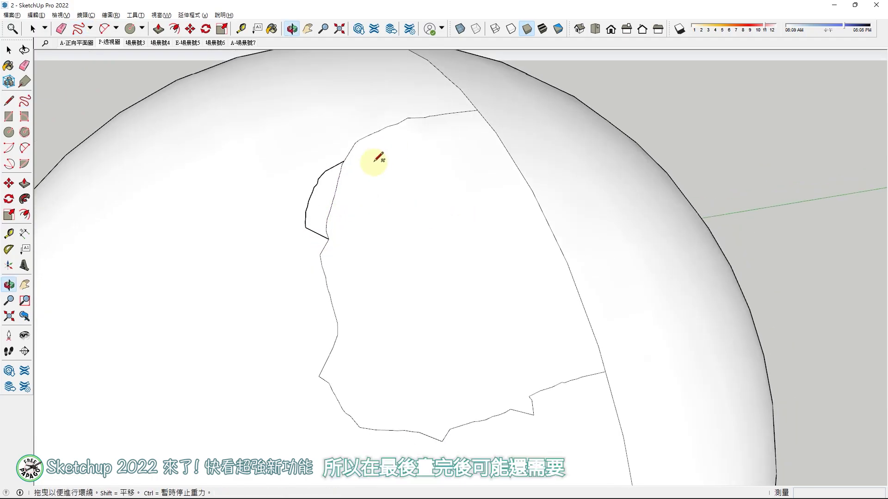
pyautogui.press('space')
pyautogui.click(390, 196)
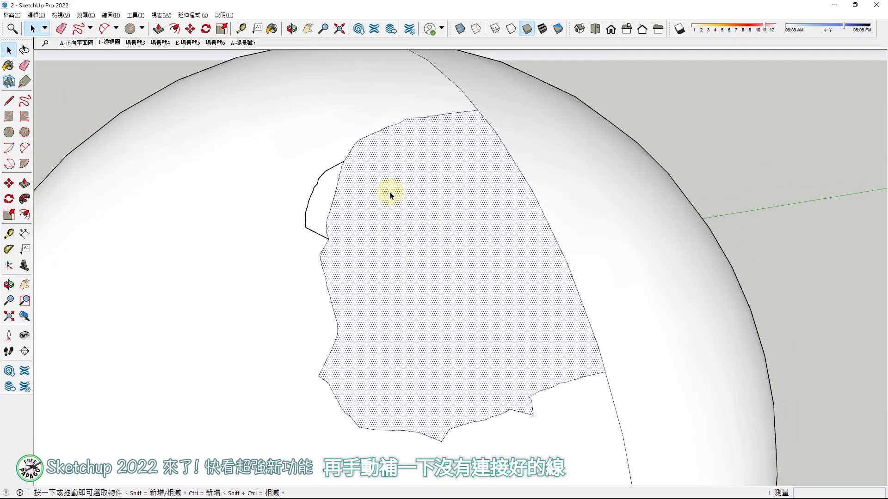
pyautogui.moveTo(462, 228)
pyautogui.mouseDown(button='middle')
pyautogui.moveTo(531, 249)
pyautogui.moveTo(356, 236)
pyautogui.moveTo(440, 281)
pyautogui.moveTo(512, 368)
pyautogui.moveTo(293, 365)
pyautogui.moveTo(349, 274)
pyautogui.moveTo(451, 331)
pyautogui.moveTo(388, 311)
pyautogui.moveTo(569, 351)
pyautogui.moveTo(518, 380)
pyautogui.moveTo(390, 377)
pyautogui.moveTo(535, 327)
pyautogui.moveTo(491, 334)
pyautogui.mouseUp(button='middle')
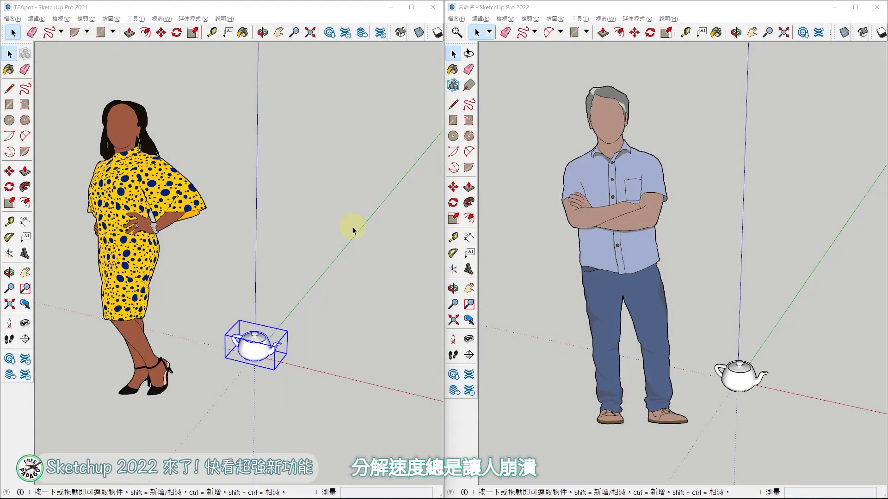
# - Select the teapot and Explode (分解) it via the context menu in 2021 and 2022
pyautogui.click(314, 300)
pyautogui.click(256, 348)
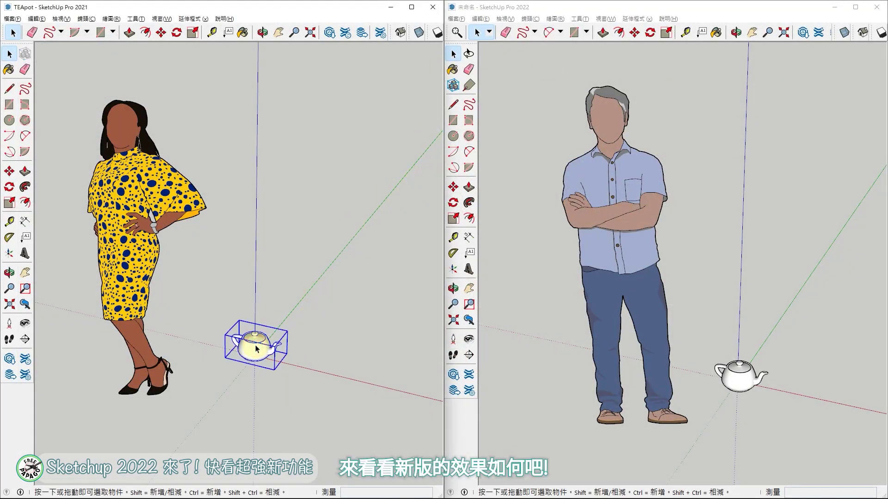
pyautogui.rightClick(256, 349)
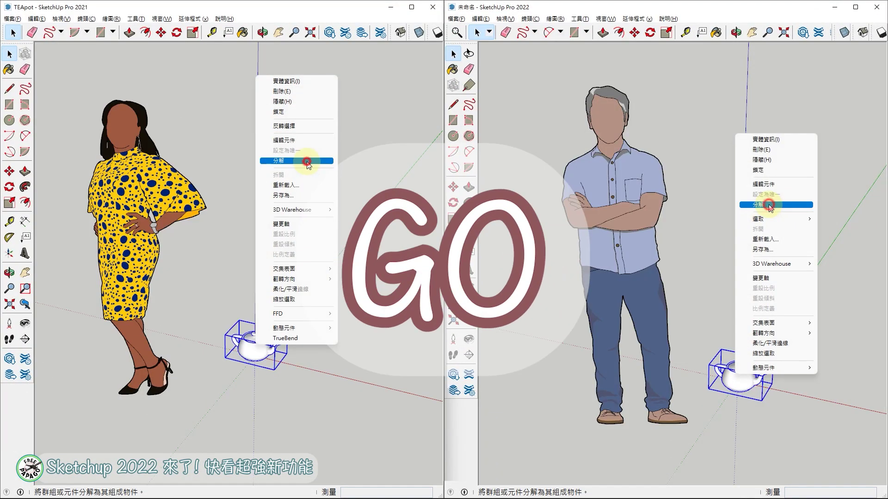
pyautogui.click(308, 162)
pyautogui.click(770, 207)
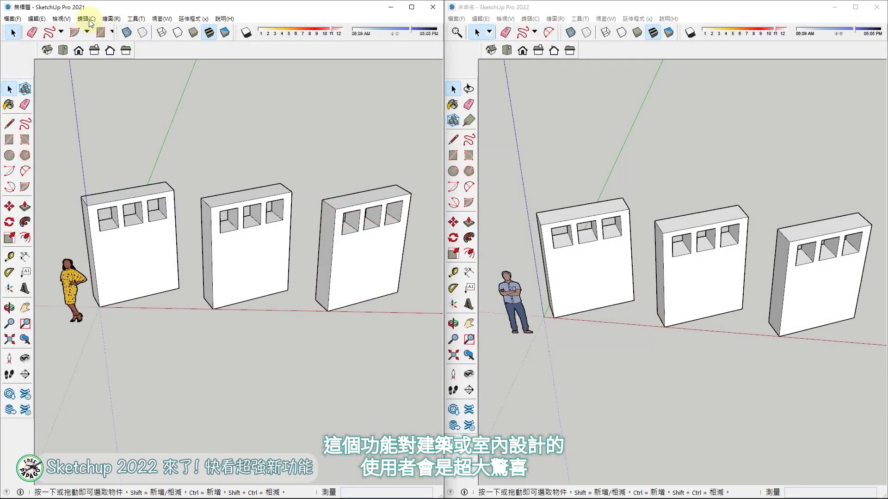
# - Set the 2021 camera to Parallel Projection with a Front view, orbiting slightly
pyautogui.click(87, 18)
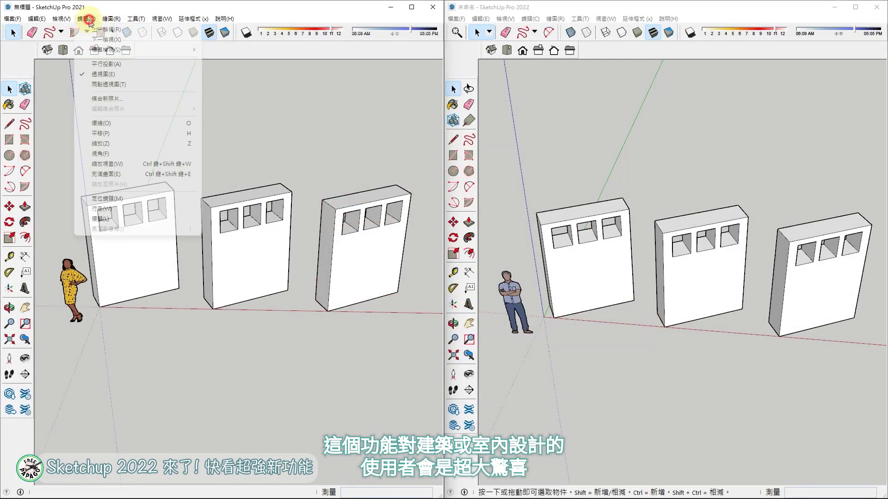
pyautogui.click(96, 63)
pyautogui.click(132, 265)
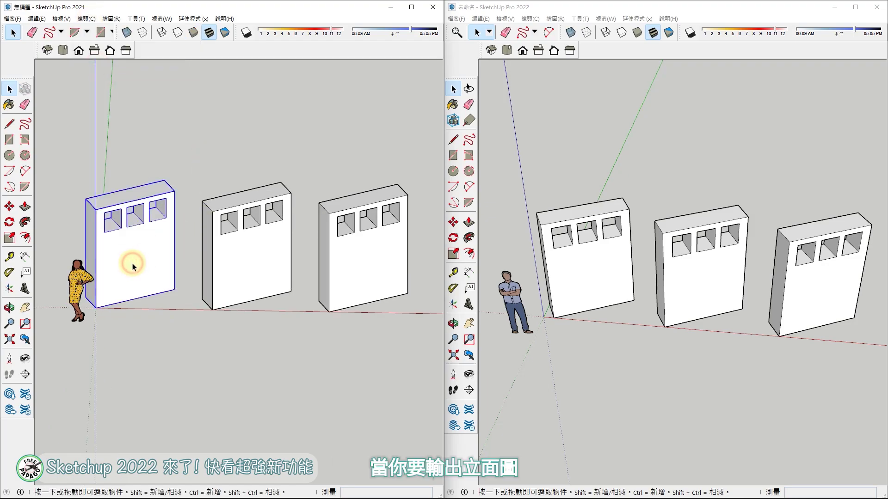
pyautogui.click(195, 115)
pyautogui.click(77, 52)
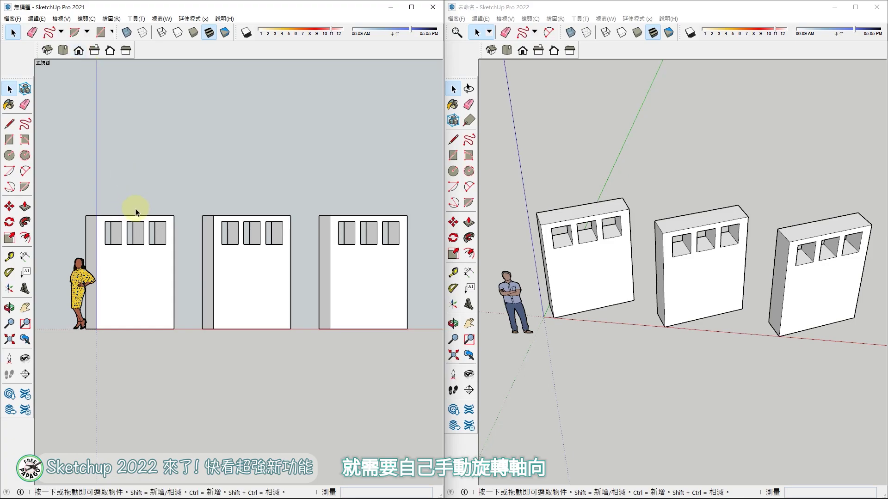
pyautogui.moveTo(135, 209)
pyautogui.mouseDown(button='middle')
pyautogui.moveTo(126, 237)
pyautogui.moveTo(109, 232)
pyautogui.moveTo(60, 245)
pyautogui.moveTo(36, 238)
pyautogui.mouseUp(button='middle')
pyautogui.click(245, 164)
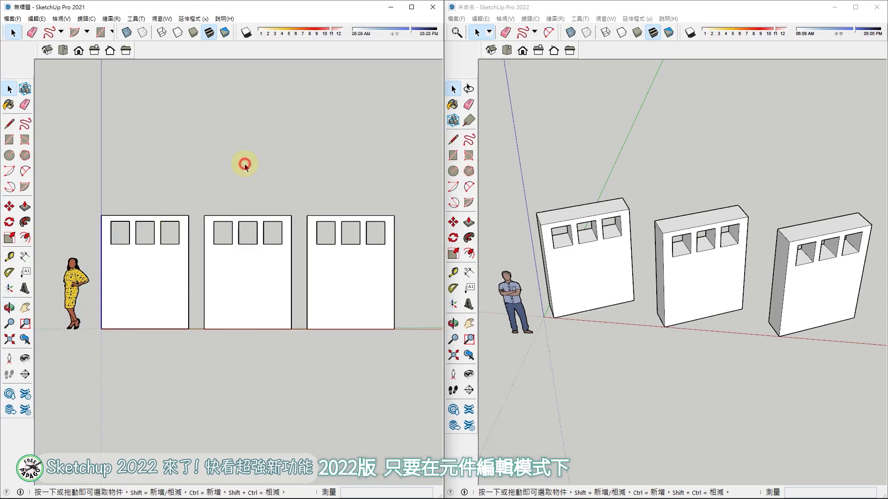
# - Set the 2022 camera to Two-Point Perspective with a Front view and select the left wall
pyautogui.click(587, 257)
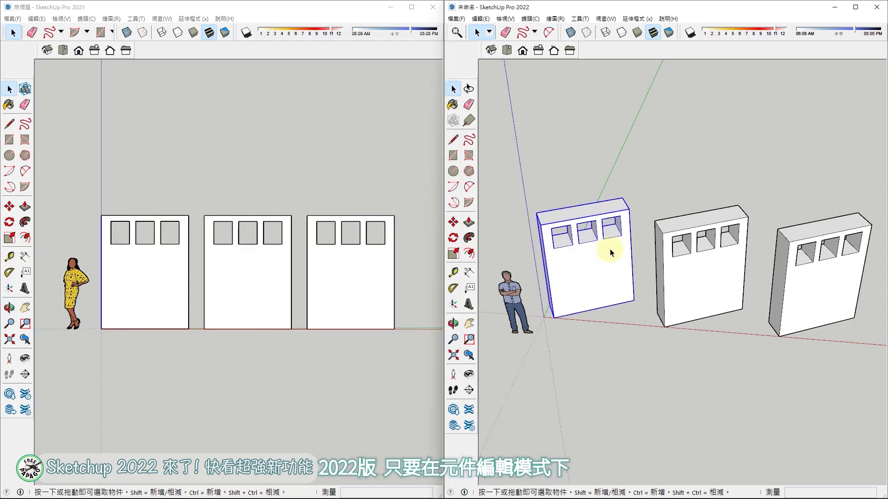
pyautogui.click(658, 149)
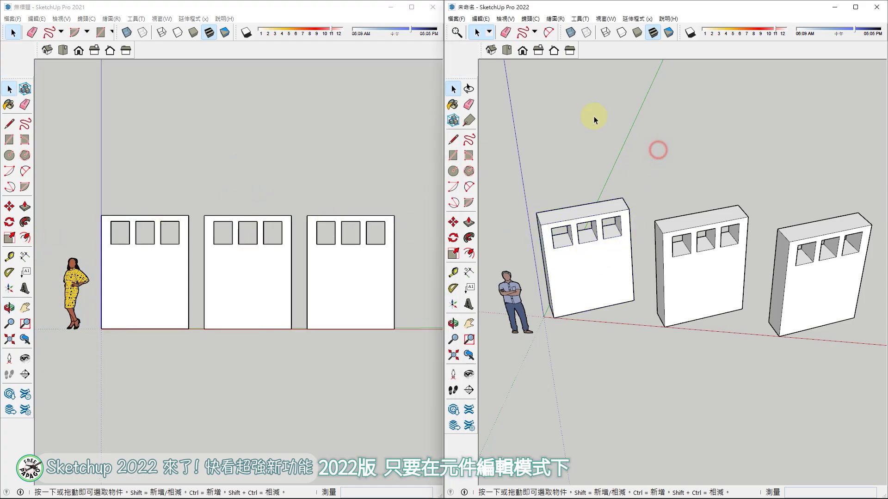
pyautogui.click(532, 18)
pyautogui.click(547, 66)
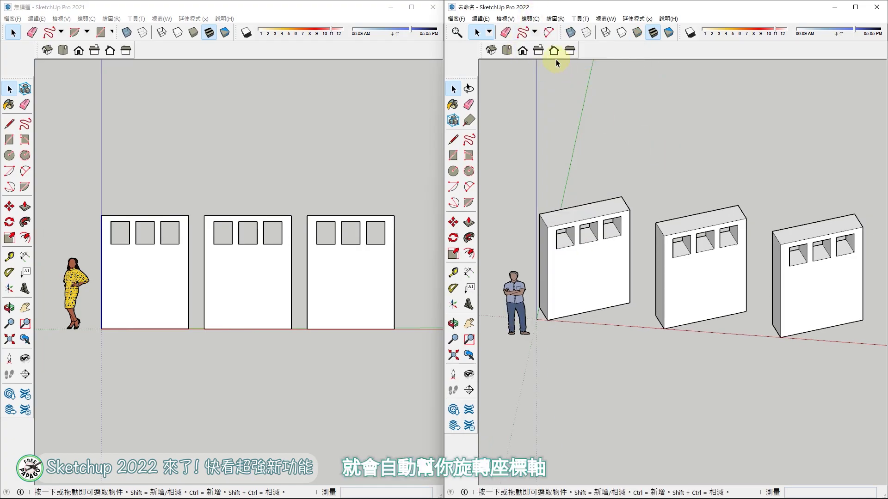
pyautogui.click(521, 51)
pyautogui.moveTo(539, 163); pyautogui.dragTo(583, 283, button='middle')
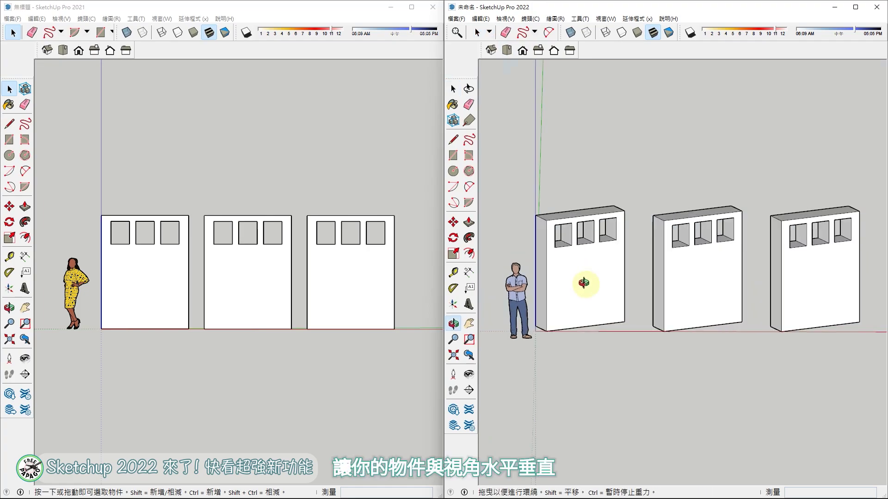
pyautogui.press('space')
pyautogui.click(589, 278)
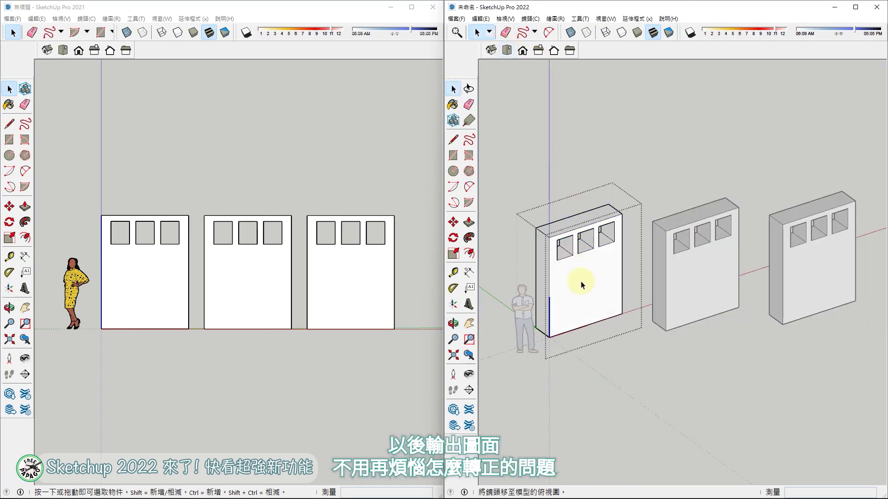
# - Show the 2022 walls in Front then Top view, and the 2021 walls in Top view
pyautogui.click(523, 51)
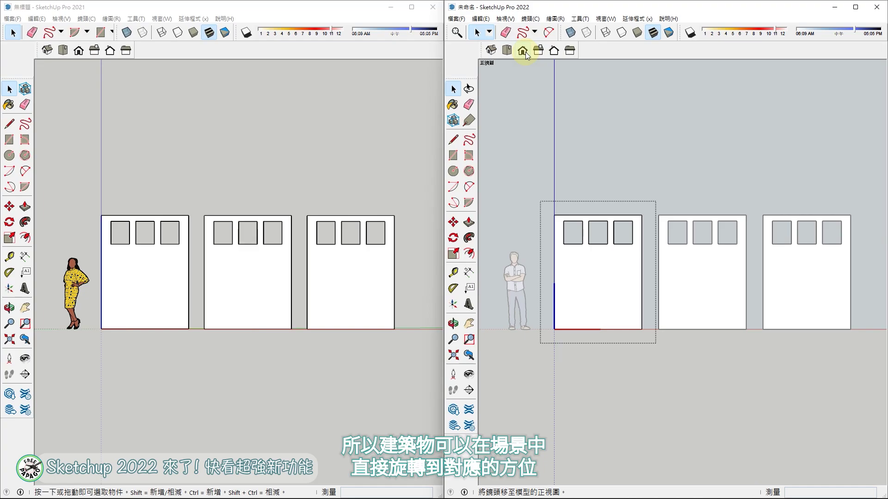
pyautogui.click(507, 50)
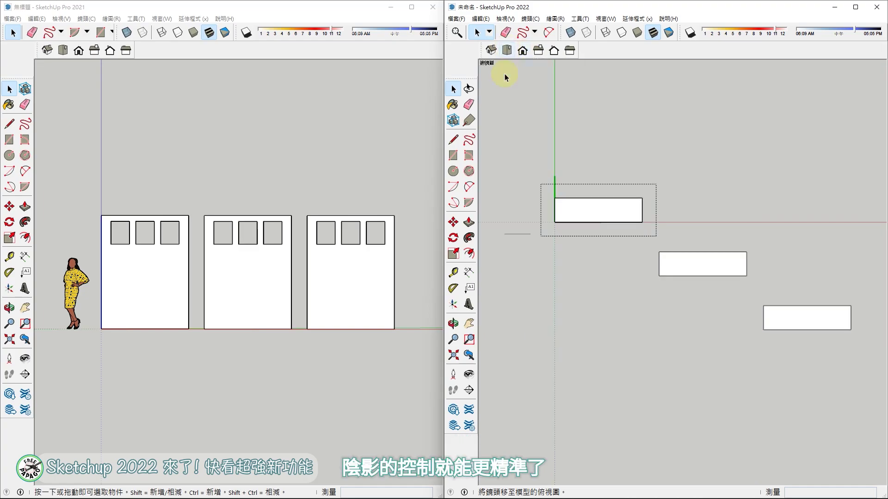
pyautogui.click(62, 50)
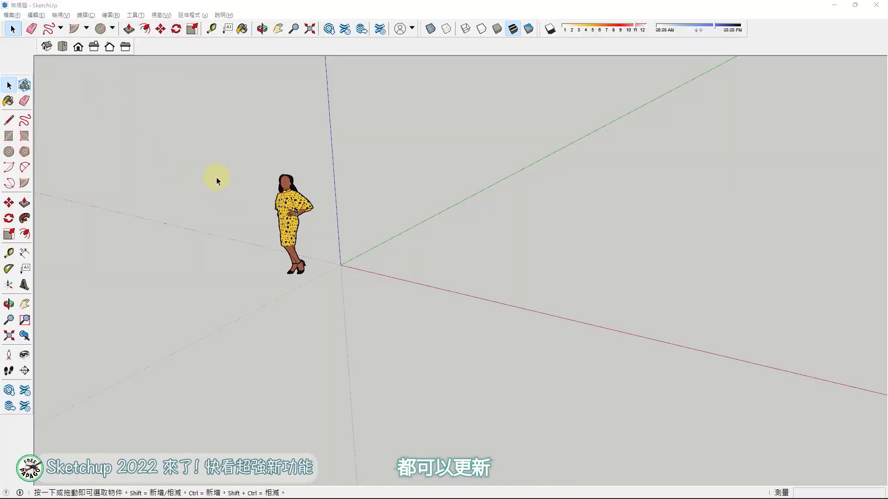
# - Check for updates and download SketchUp Pro 22.0.316 via 下載並安裝, then choose 繼續
pyautogui.click(224, 16)
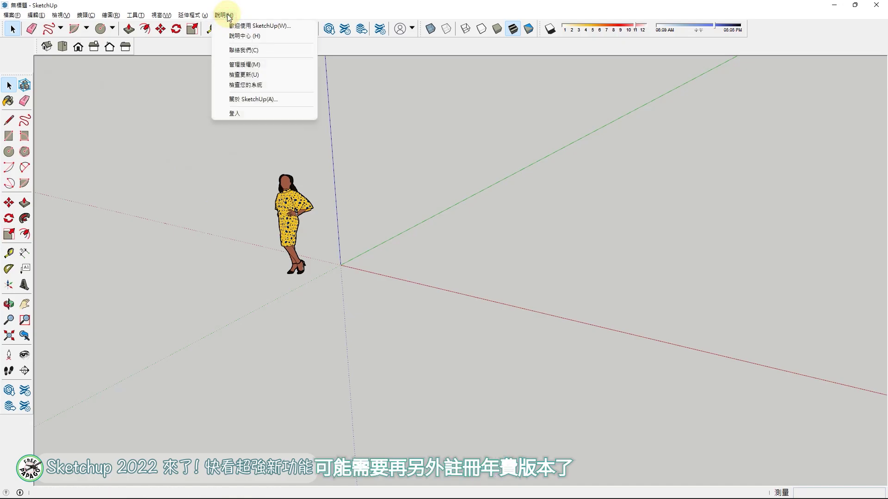
pyautogui.click(264, 74)
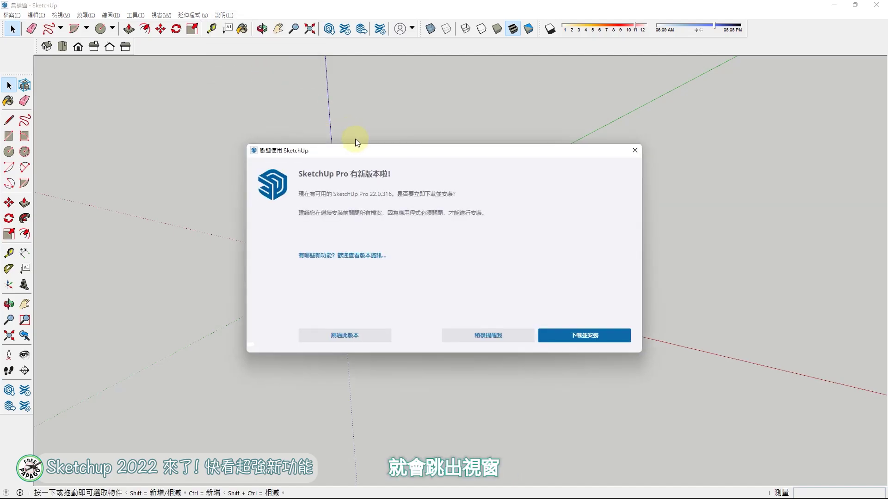
pyautogui.moveTo(360, 155); pyautogui.dragTo(351, 134)
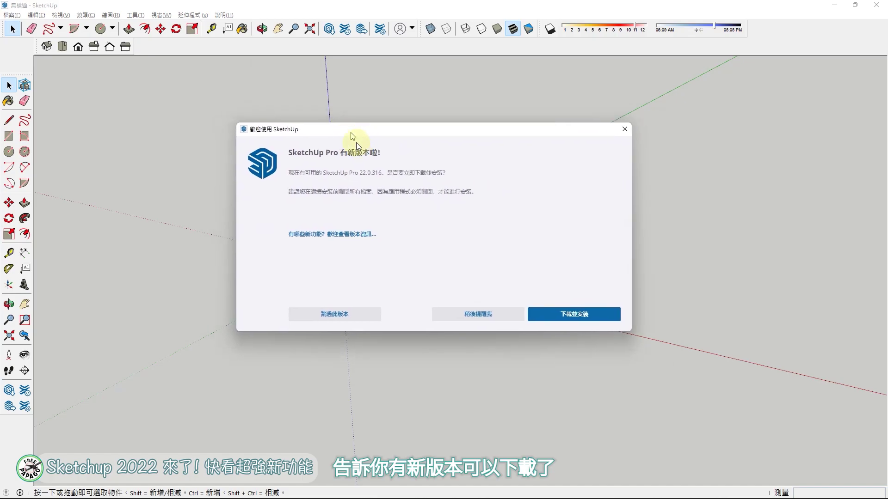
pyautogui.click(581, 319)
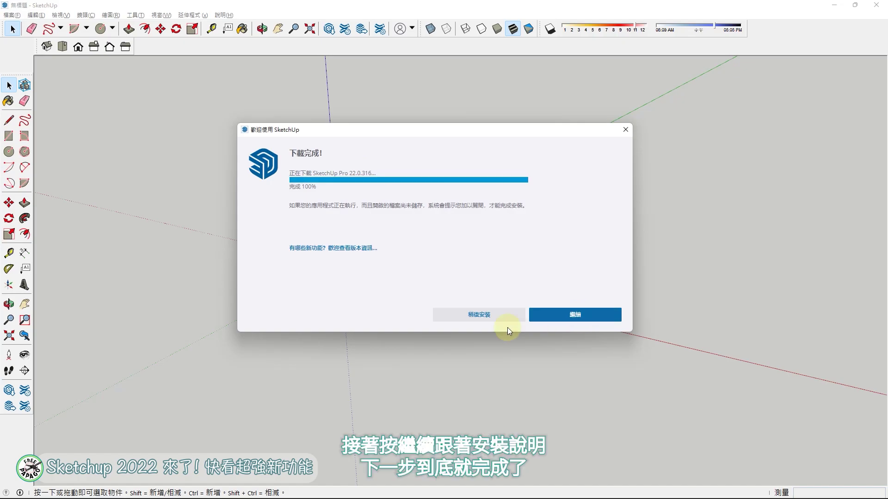
pyautogui.click(582, 319)
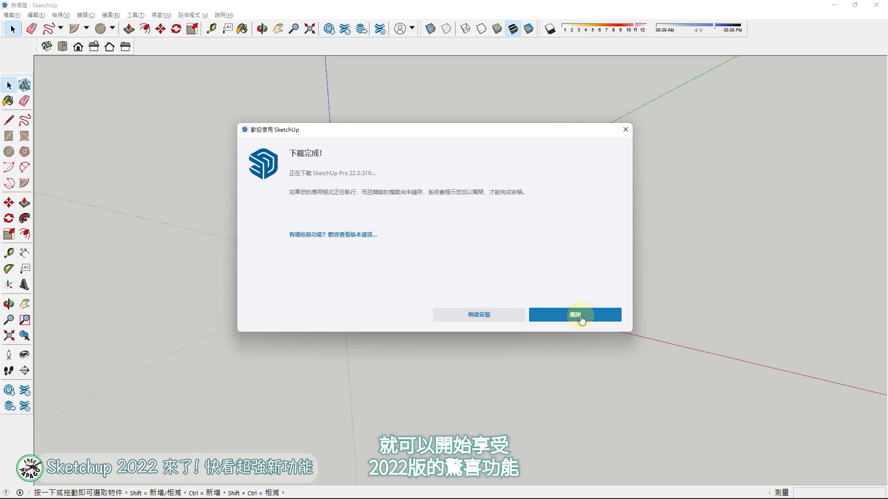